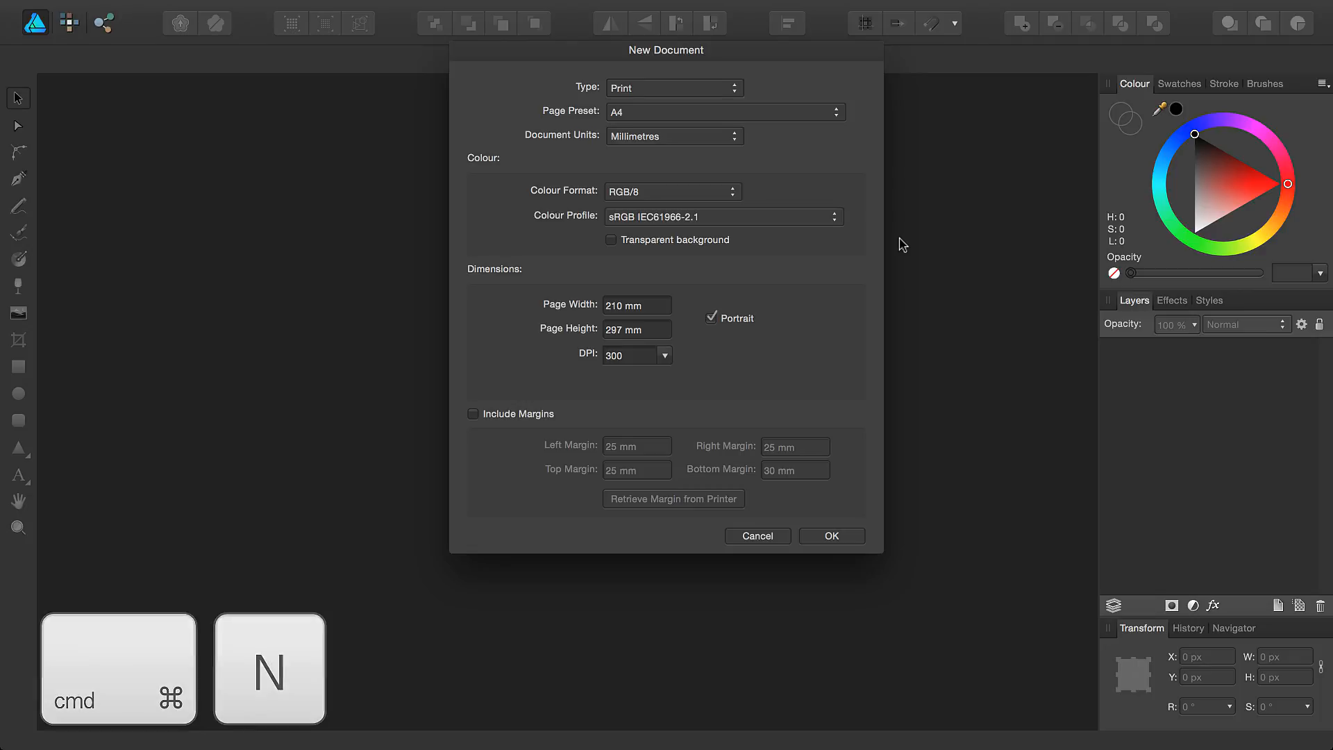
- Create a new landscape Web document using the WXGA (1280 x 800, 16:10) preset
{"action": "left_click", "coordinate": [696, 89]}
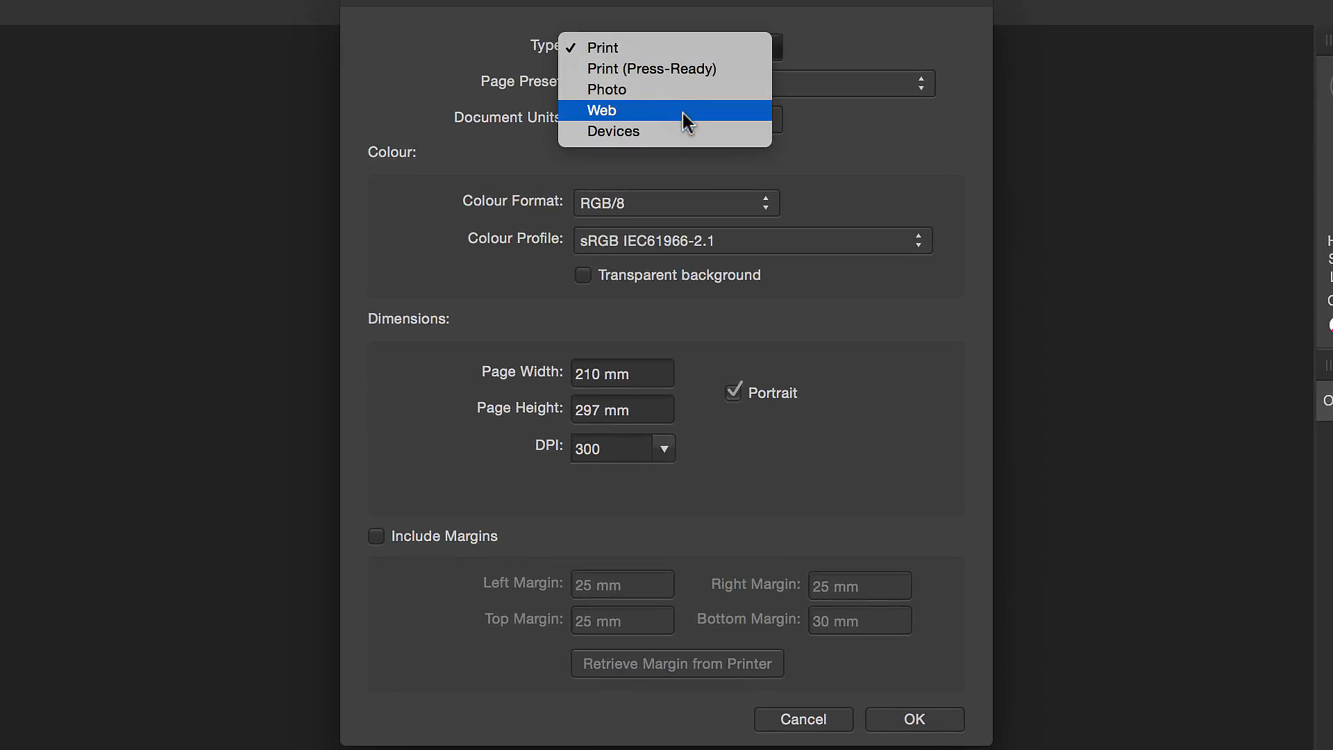
{"action": "left_click", "coordinate": [681, 115]}
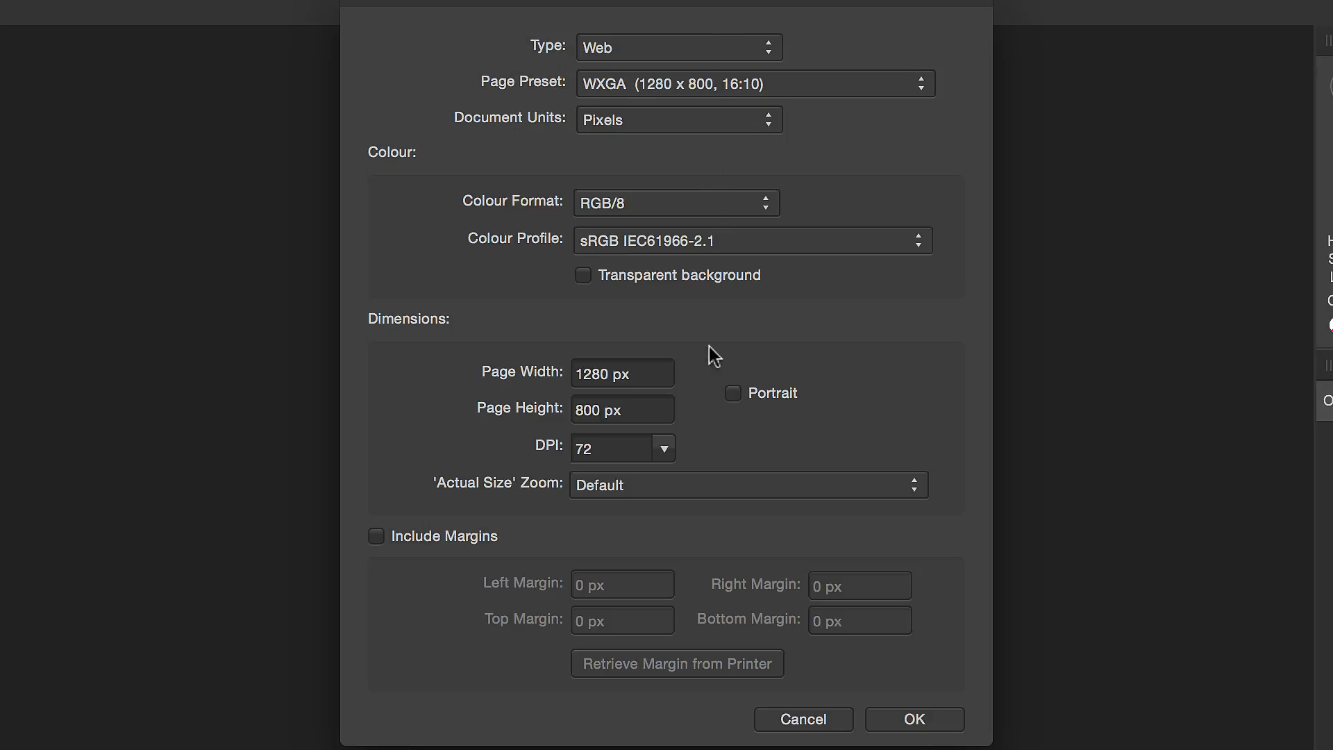
{"action": "left_click", "coordinate": [915, 721]}
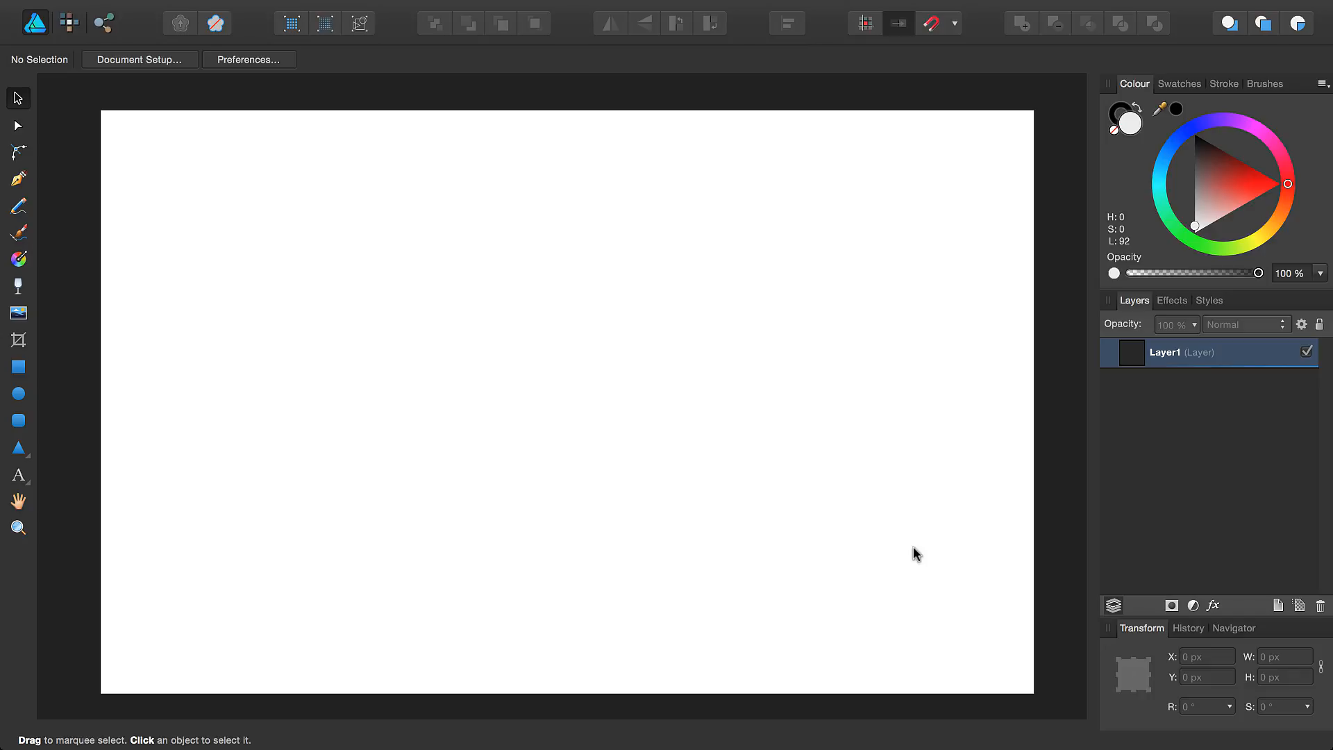
- Show the document grid, examine how it adapts at higher magnifications, and return to the full page
{"action": "key", "text": "super+slash"}
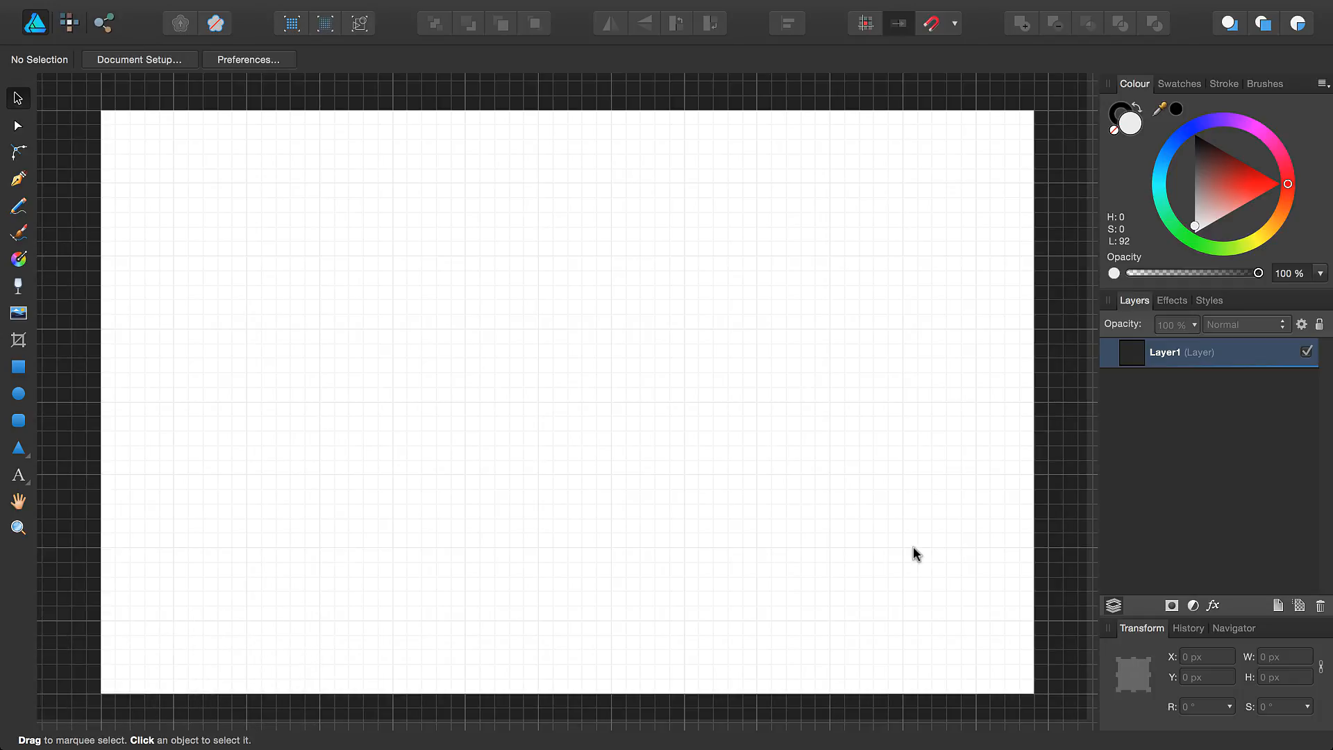
{"action": "scroll", "coordinate": [734, 501], "scroll_direction": "up", "scroll_amount": 3}
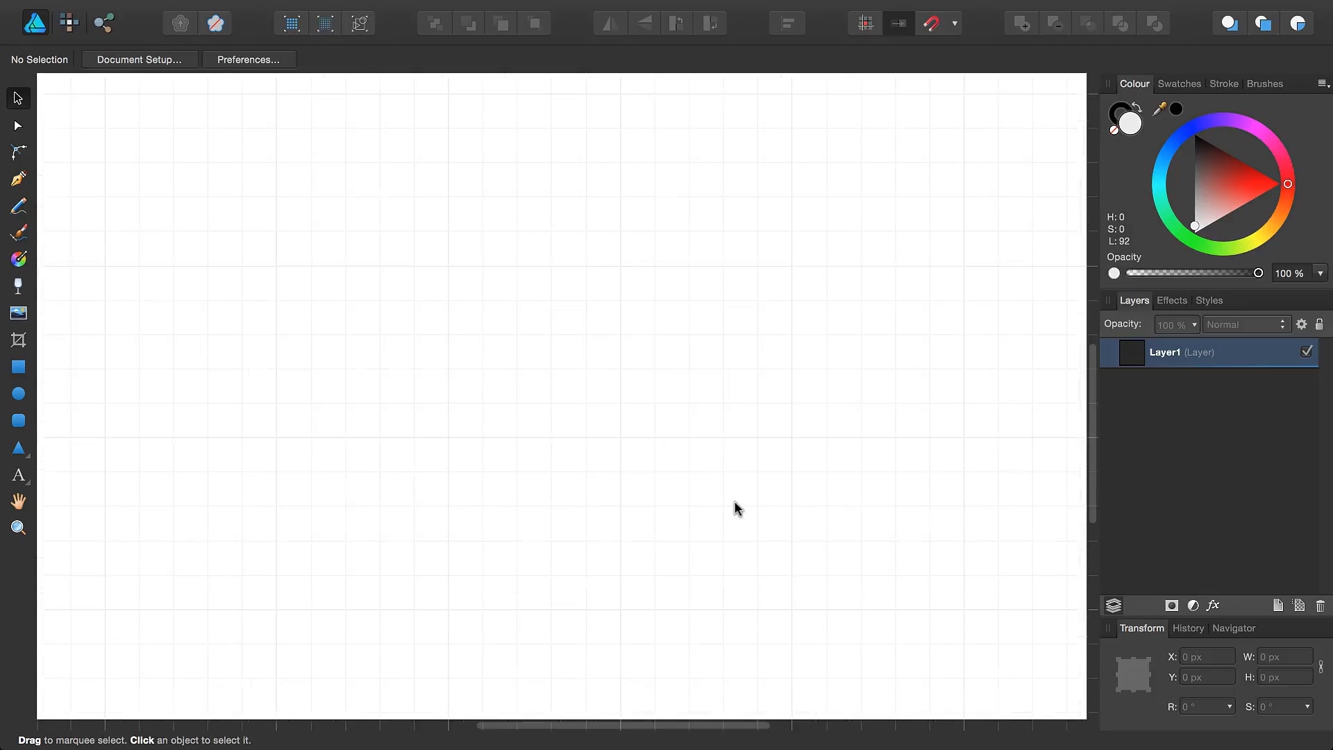
{"action": "scroll", "coordinate": [735, 502], "scroll_direction": "up", "scroll_amount": 3}
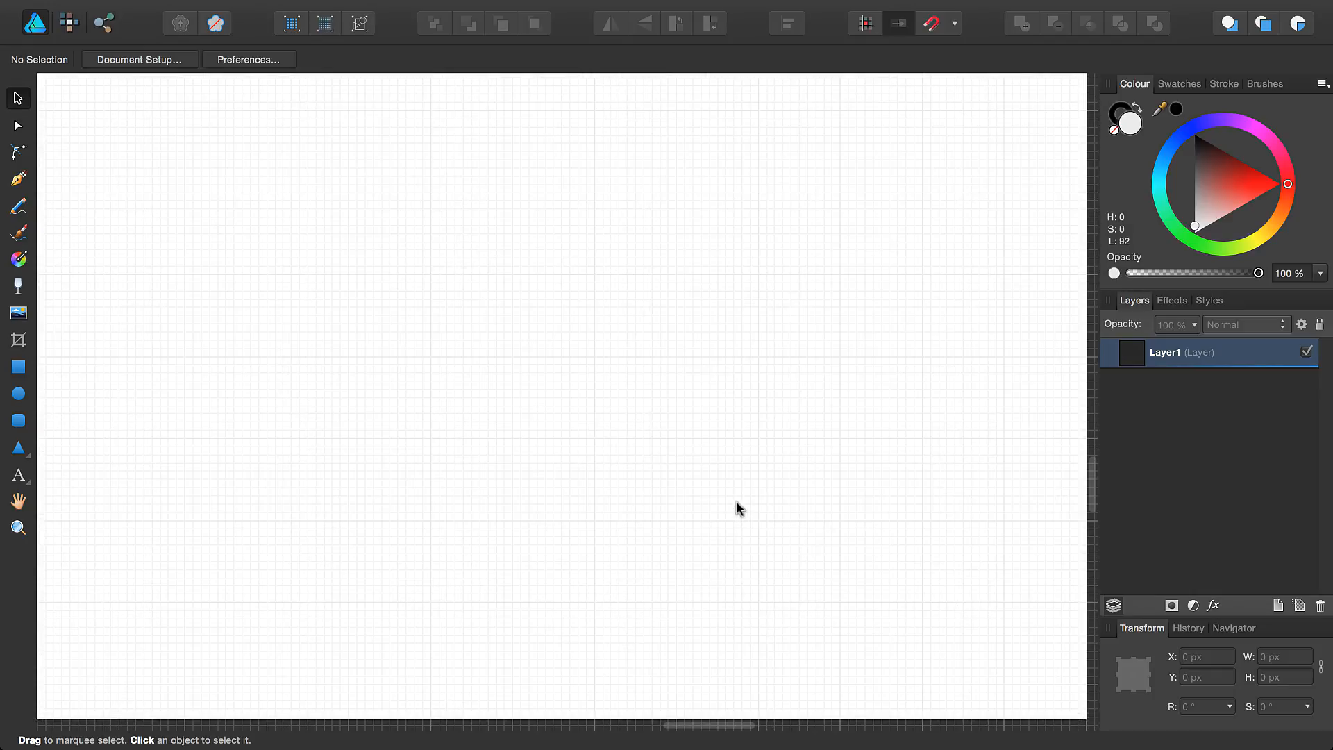
{"action": "scroll", "coordinate": [738, 509], "scroll_direction": "up", "scroll_amount": 2}
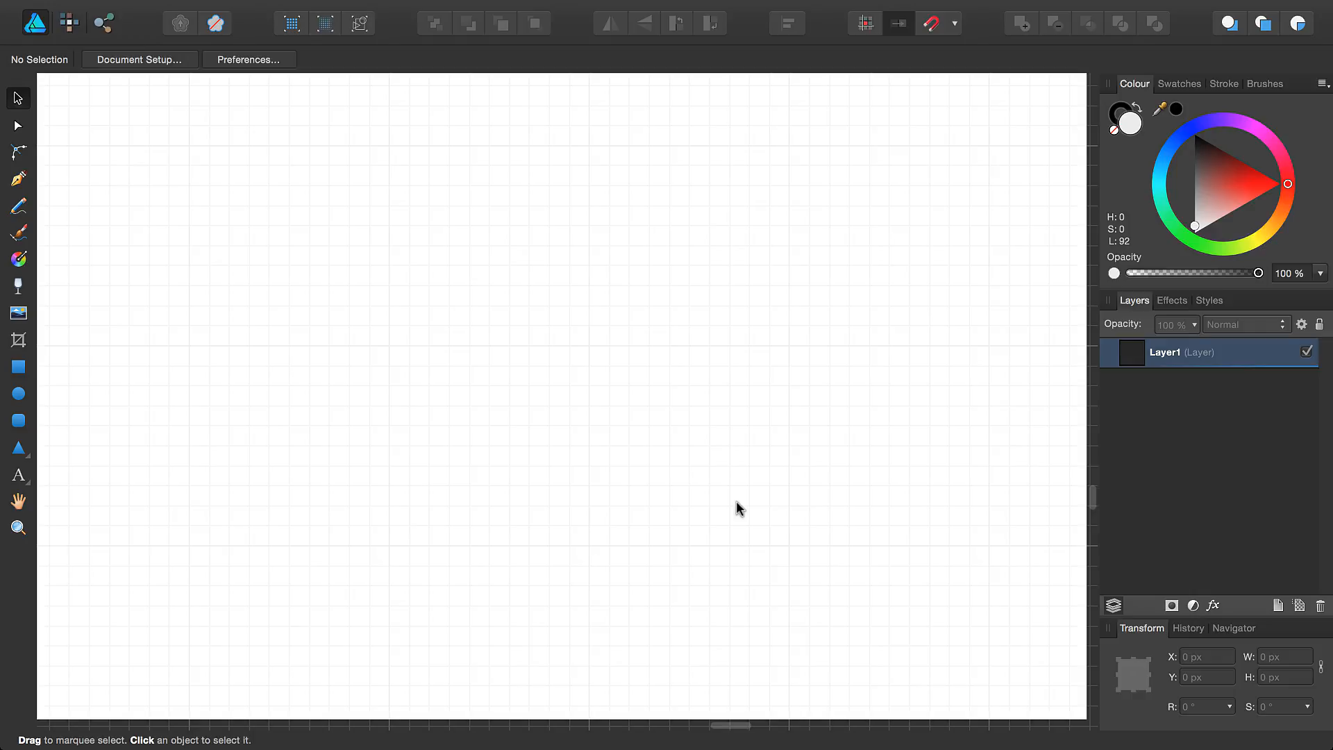
{"action": "key", "text": "super+0"}
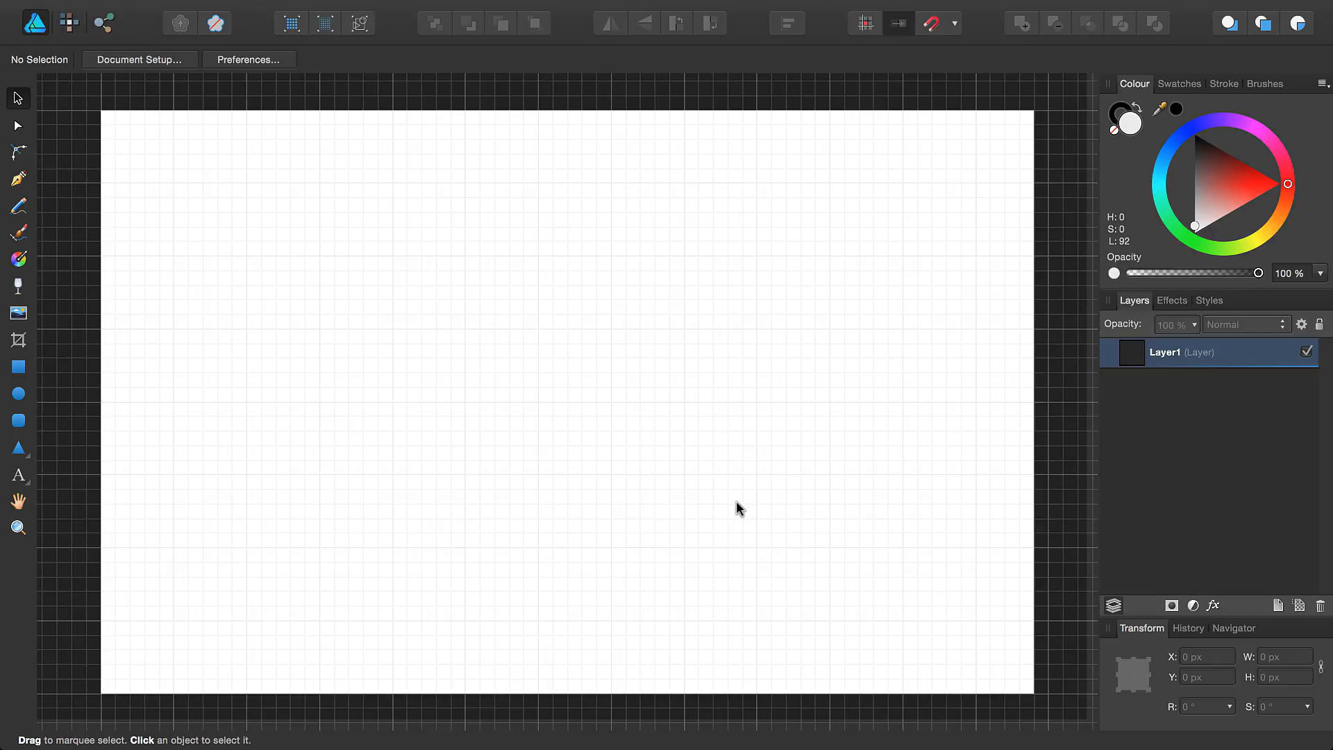
- Turn off the automatic grid in the grid and axis settings and set the first axis to 8 divisions
{"action": "mouse_move", "coordinate": [357, 3]}
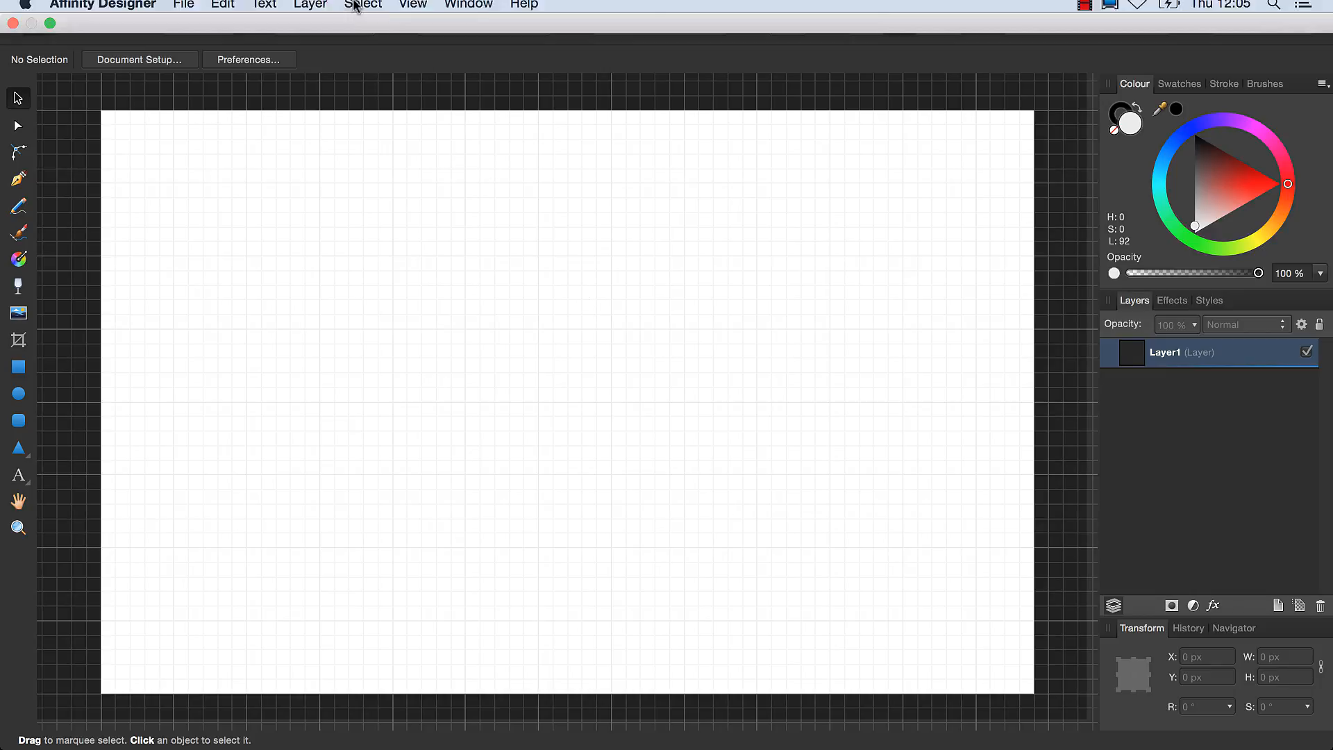
{"action": "left_click", "coordinate": [413, 10]}
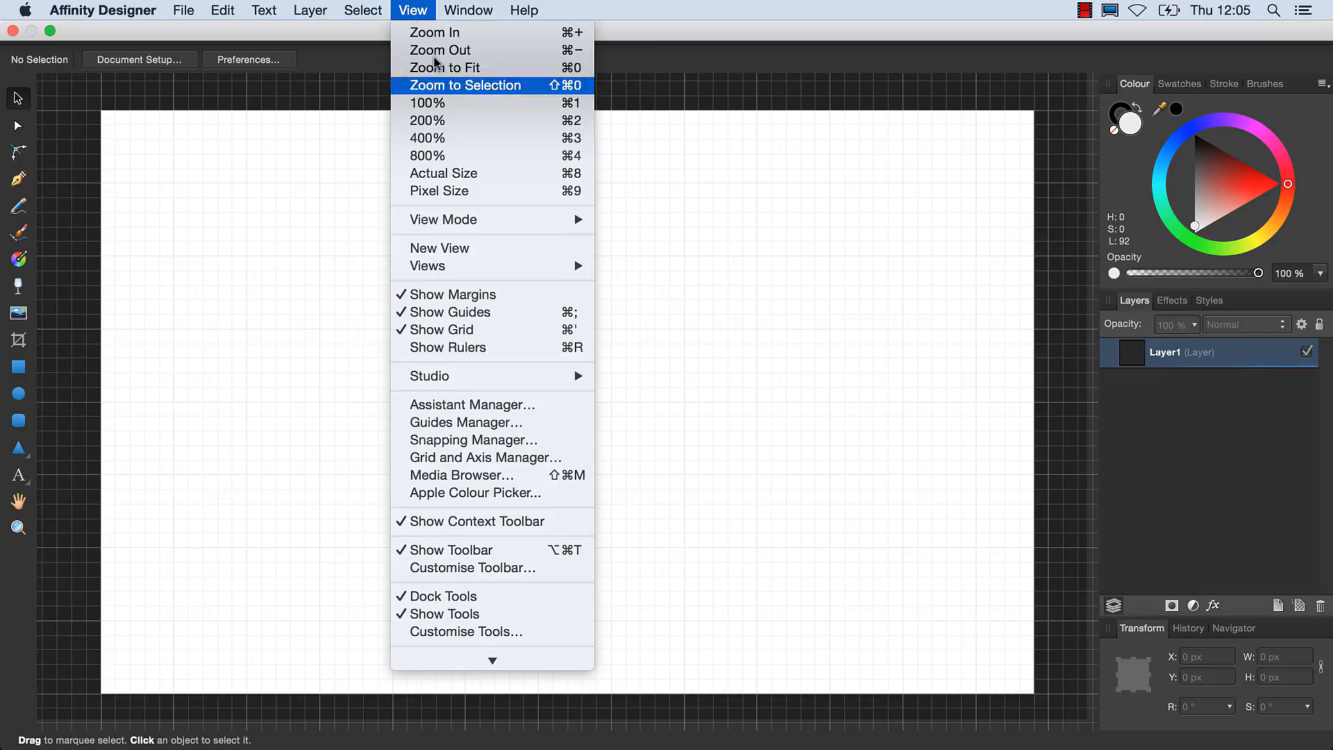
{"action": "left_click", "coordinate": [564, 464]}
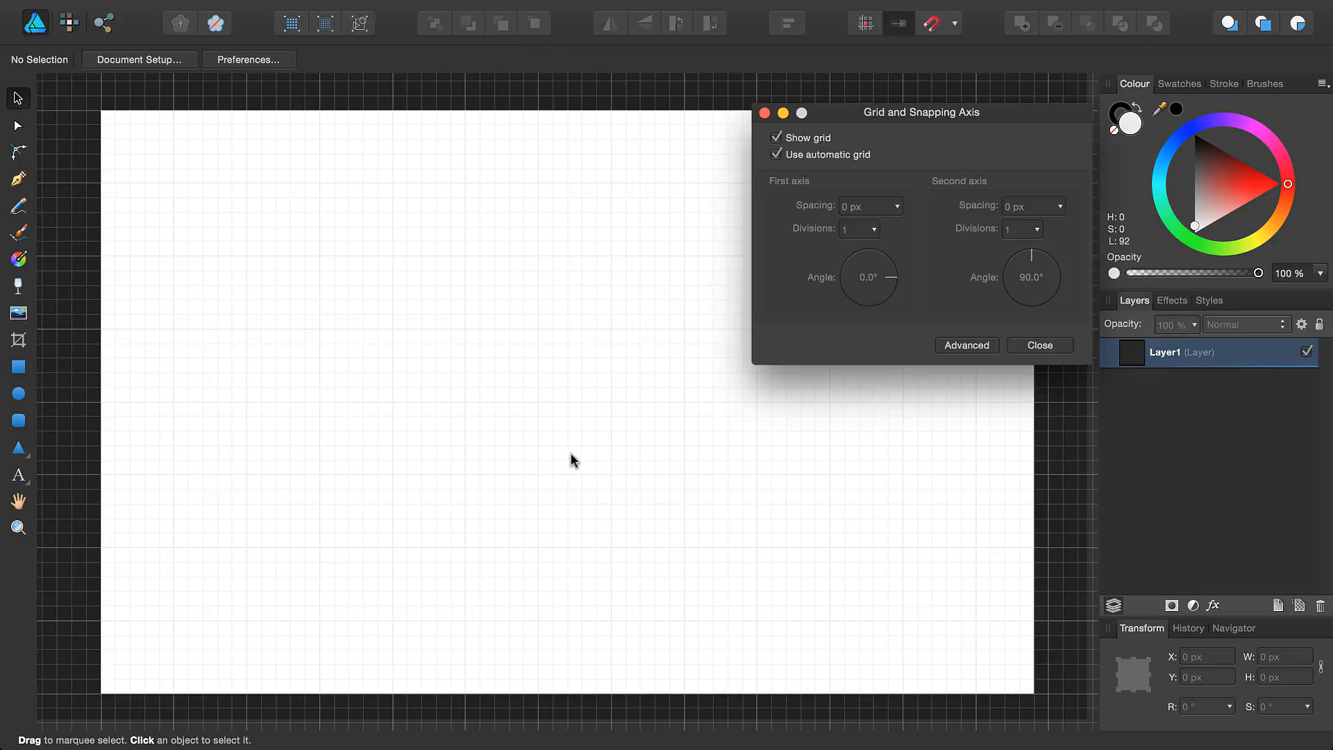
{"action": "left_click_drag", "start_coordinate": [860, 124], "coordinate": [393, 139]}
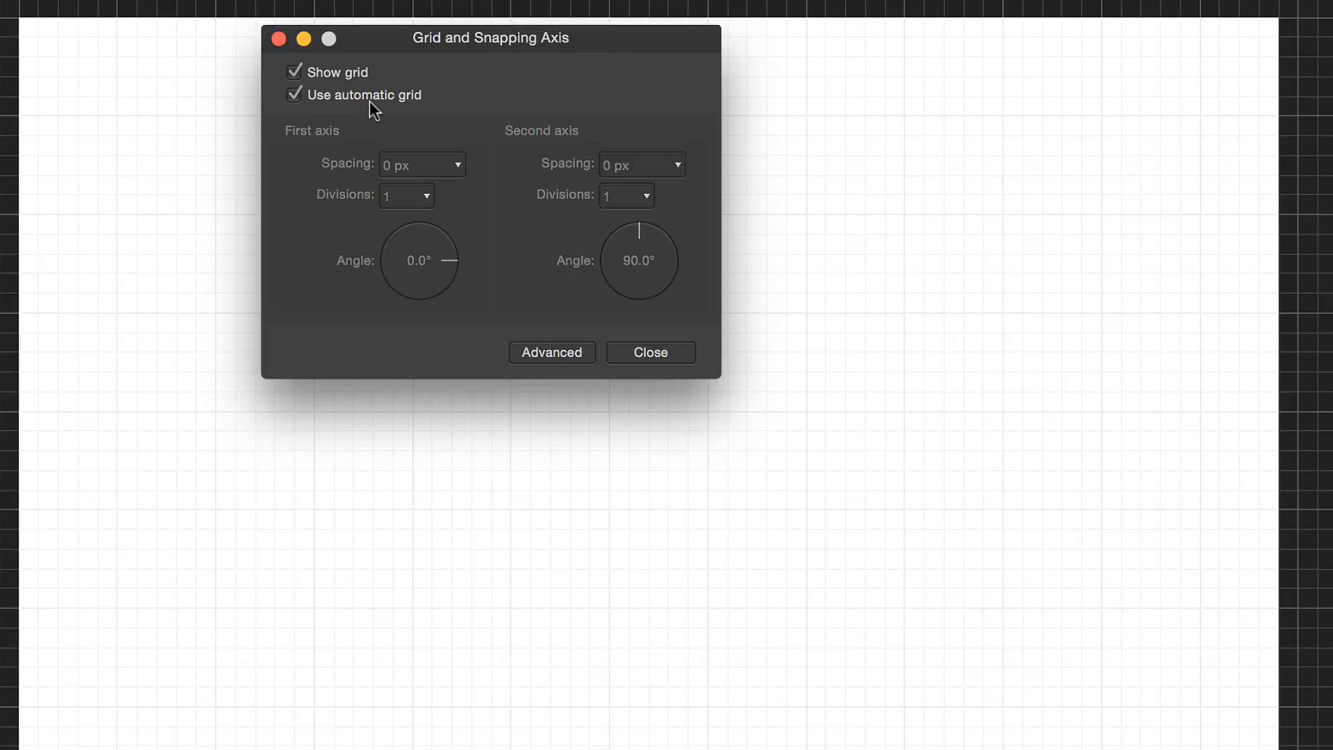
{"action": "left_click", "coordinate": [295, 94]}
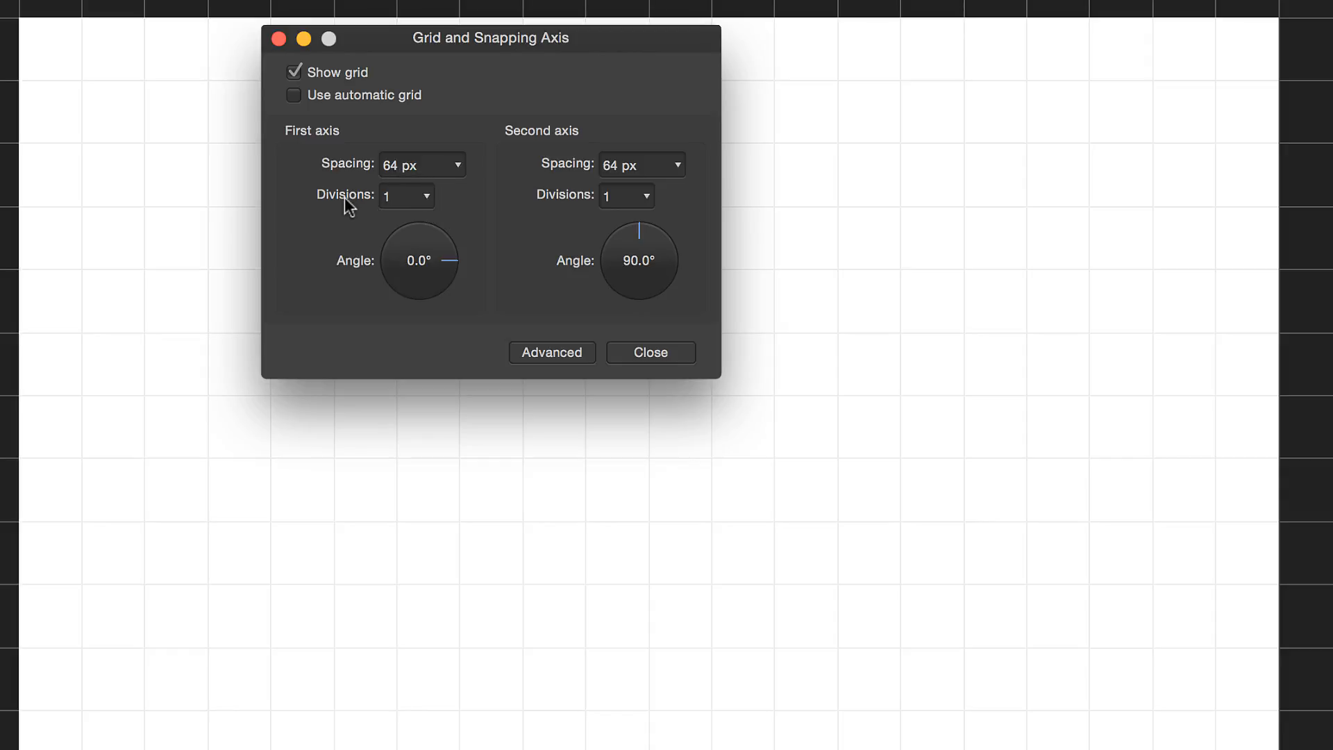
{"action": "type", "text": "8"}
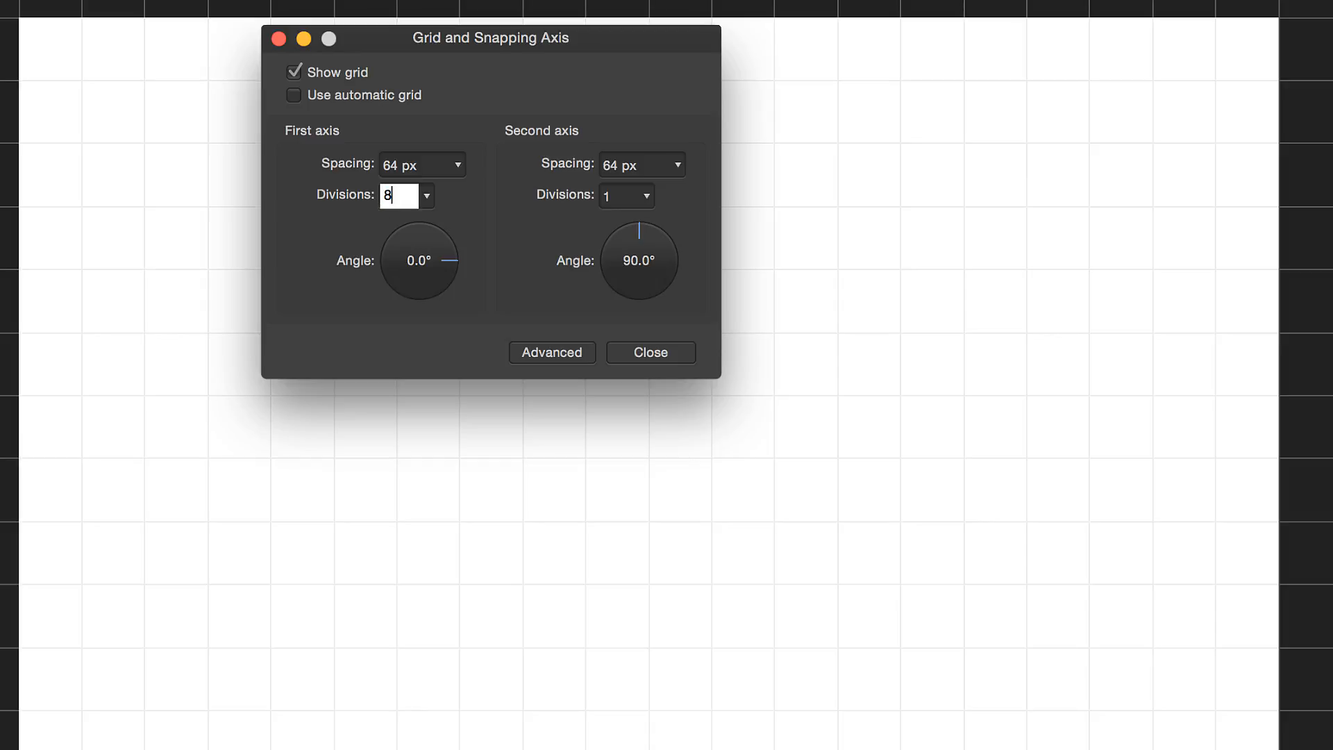
{"action": "key", "text": "Return"}
- Make the grid uniform in the advanced grid settings and give it a 16 px gutter
{"action": "left_click", "coordinate": [548, 356]}
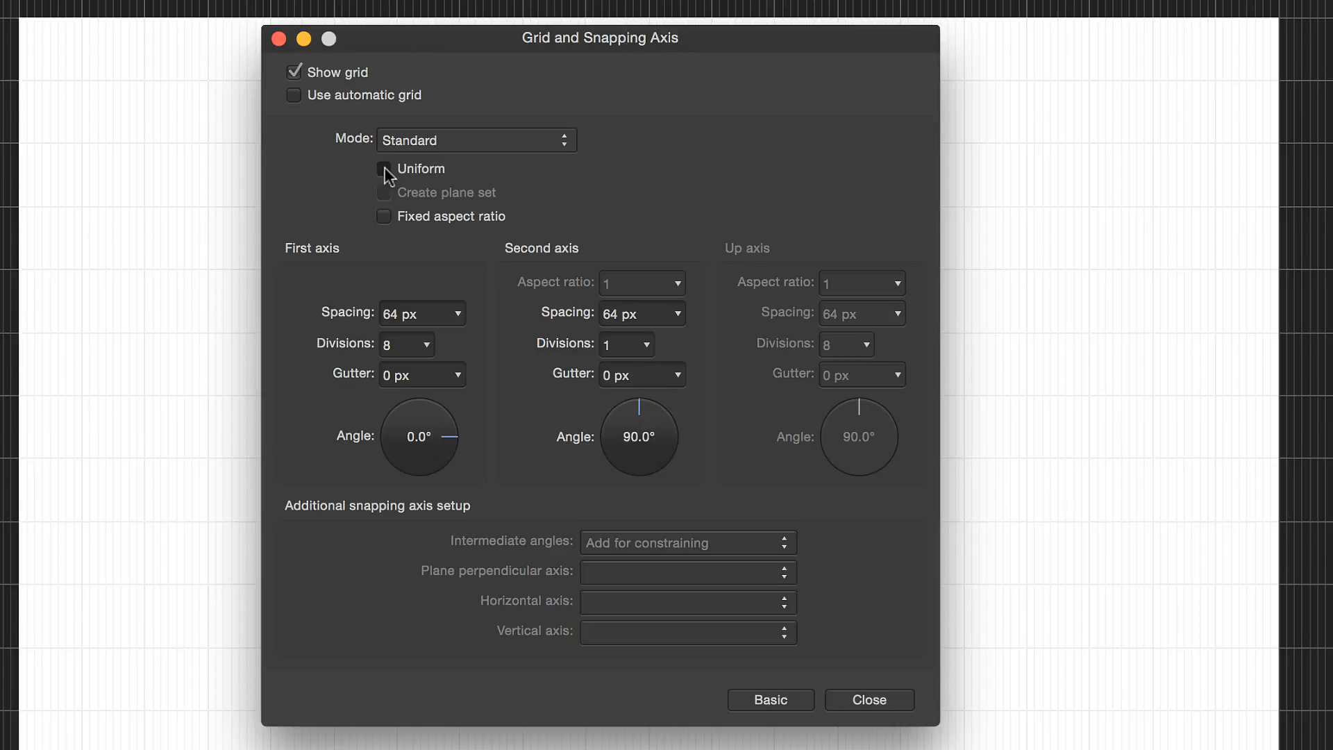
{"action": "left_click", "coordinate": [384, 168]}
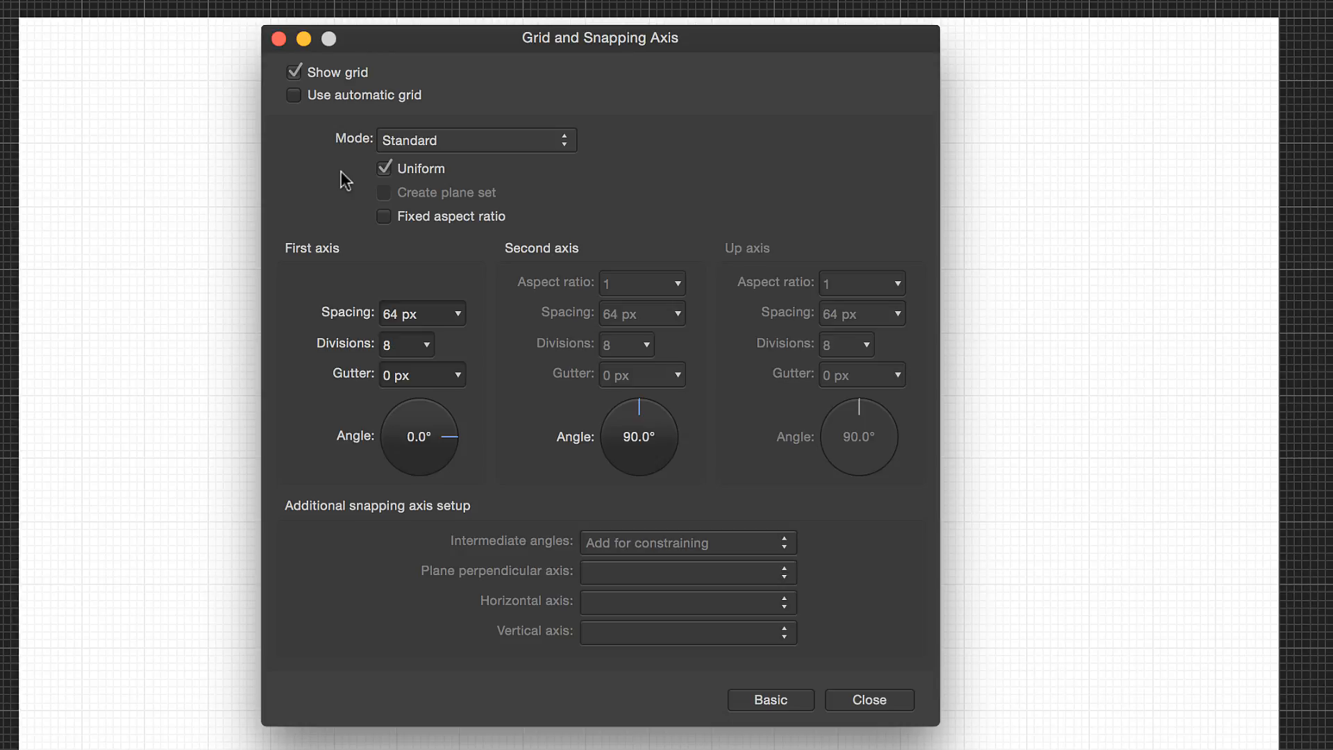
{"action": "left_click", "coordinate": [378, 375]}
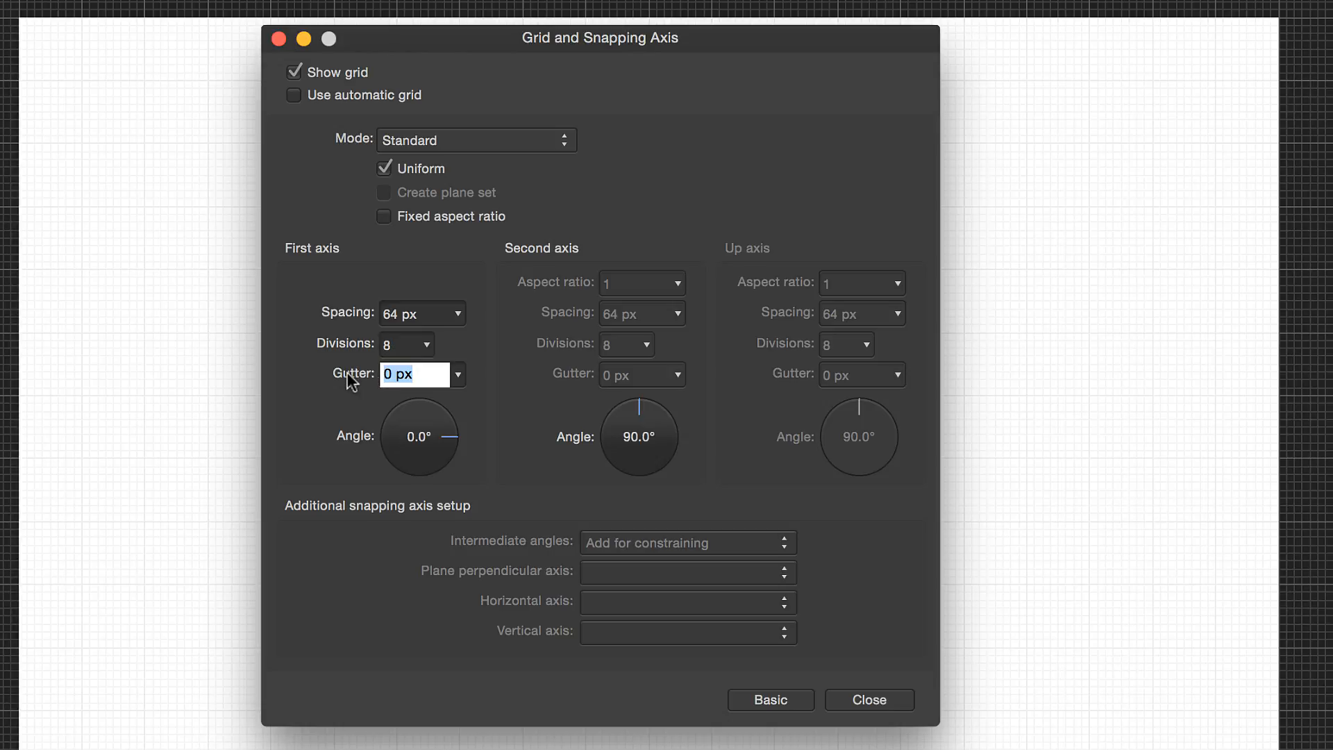
{"action": "type", "text": "16"}
{"action": "key", "text": "Return"}
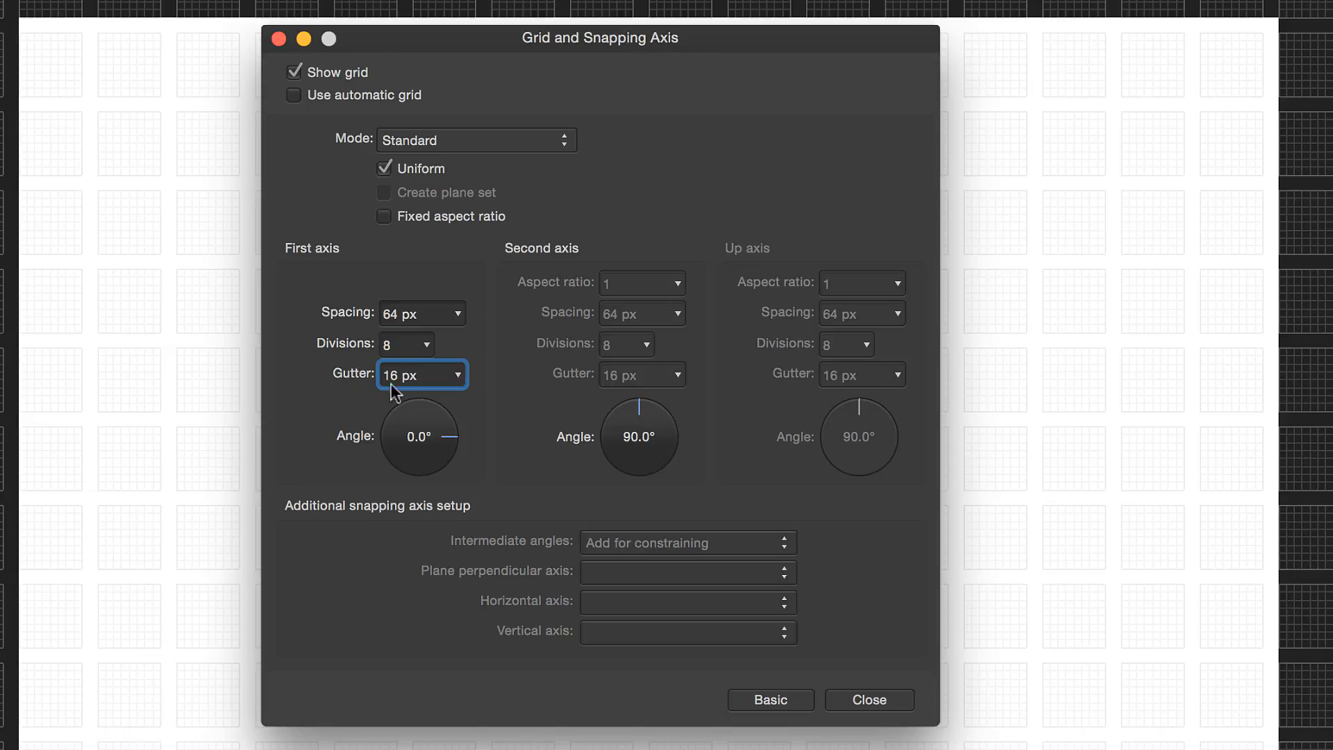
{"action": "left_click", "coordinate": [886, 701]}
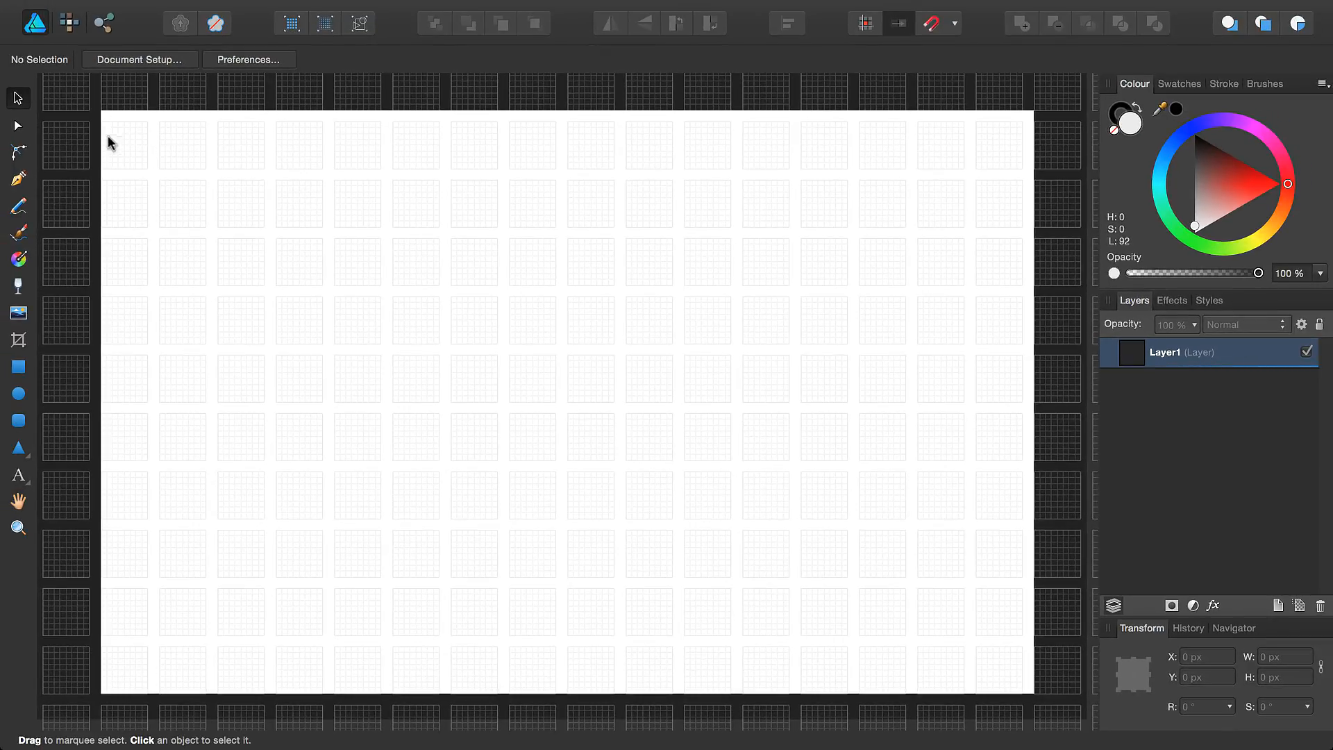
- Draw a circle of about 32 px in the upper half of the page's first grid cell
{"action": "scroll", "coordinate": [118, 146], "scroll_direction": "up", "scroll_amount": 5}
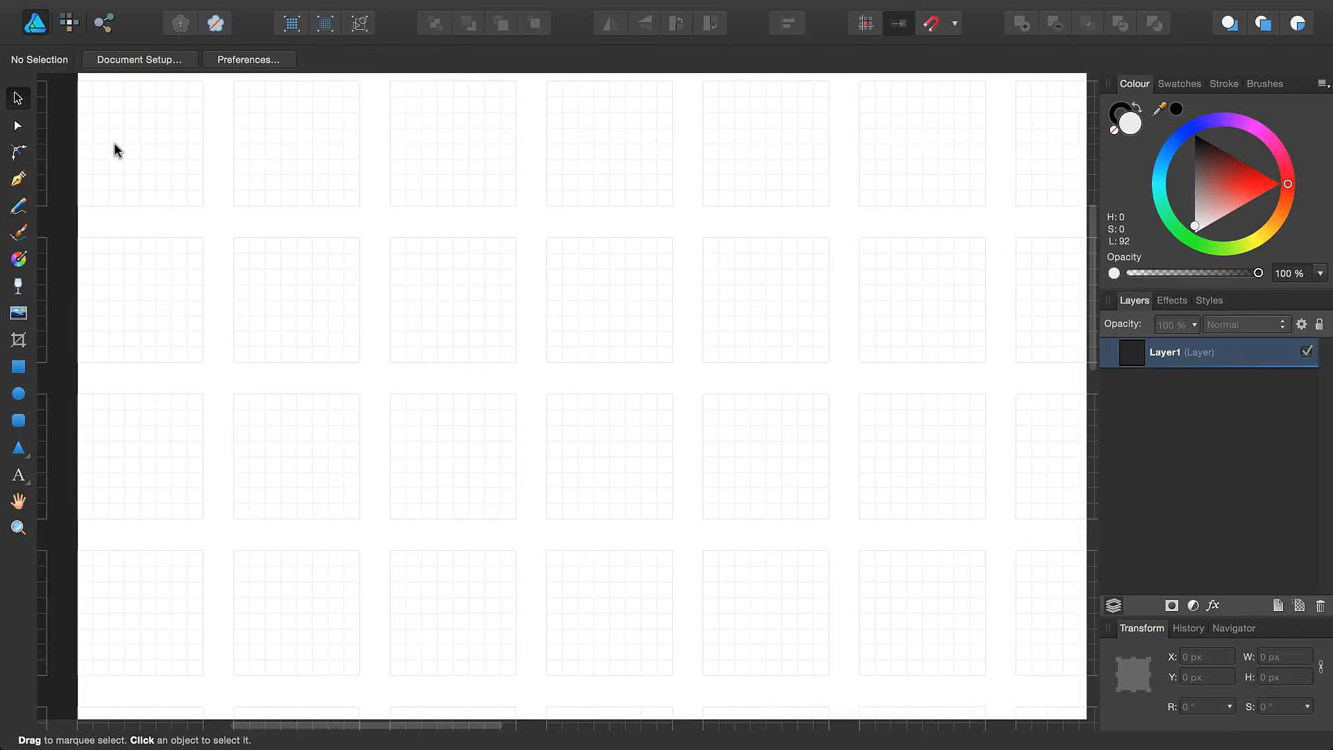
{"action": "left_click_drag", "start_coordinate": [142, 151], "coordinate": [307, 292]}
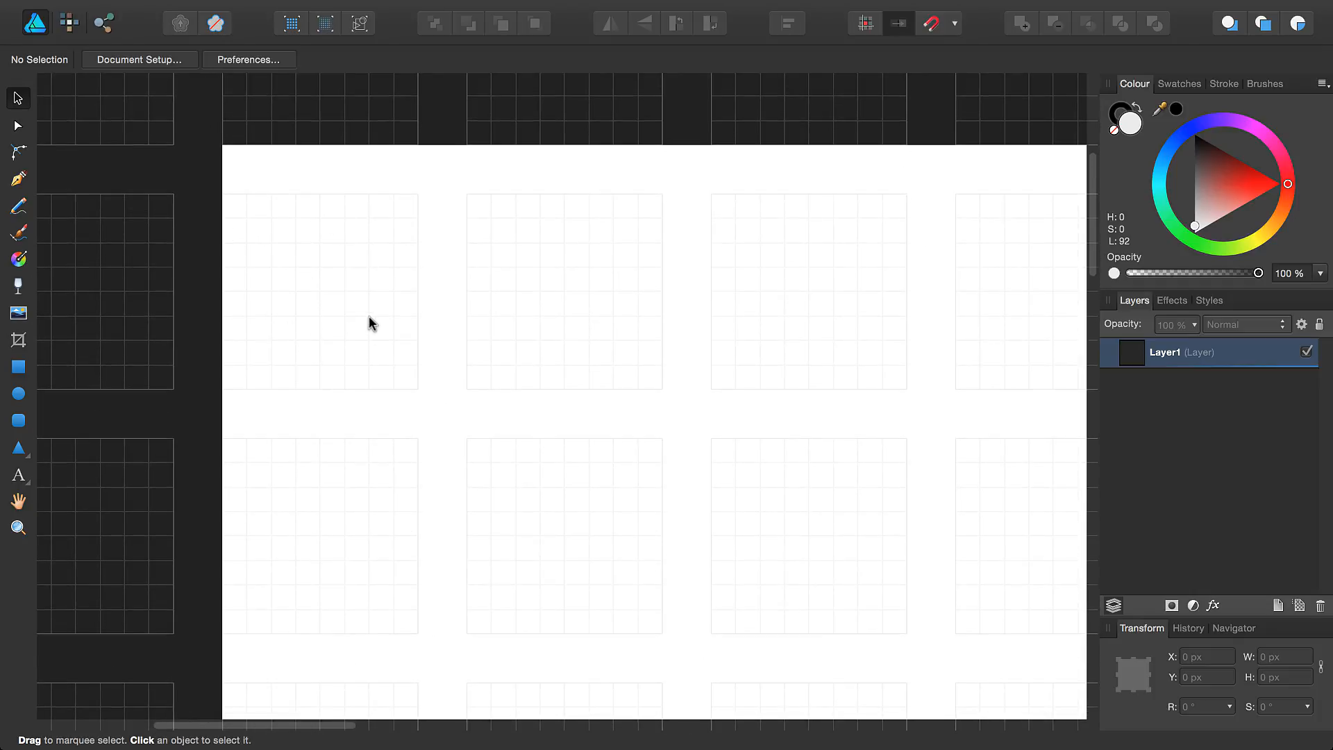
{"action": "key", "text": "m"}
{"action": "left_click_drag", "start_coordinate": [262, 216], "coordinate": [384, 313]}
{"action": "left_click", "coordinate": [18, 98]}
{"action": "left_click_drag", "start_coordinate": [295, 253], "coordinate": [302, 259]}
- Draw a trapezoid about 54 px wide and 25 px high below the circle in the first grid cell
{"action": "left_click_drag", "start_coordinate": [19, 448], "coordinate": [76, 394]}
{"action": "left_click_drag", "start_coordinate": [239, 306], "coordinate": [403, 383]}
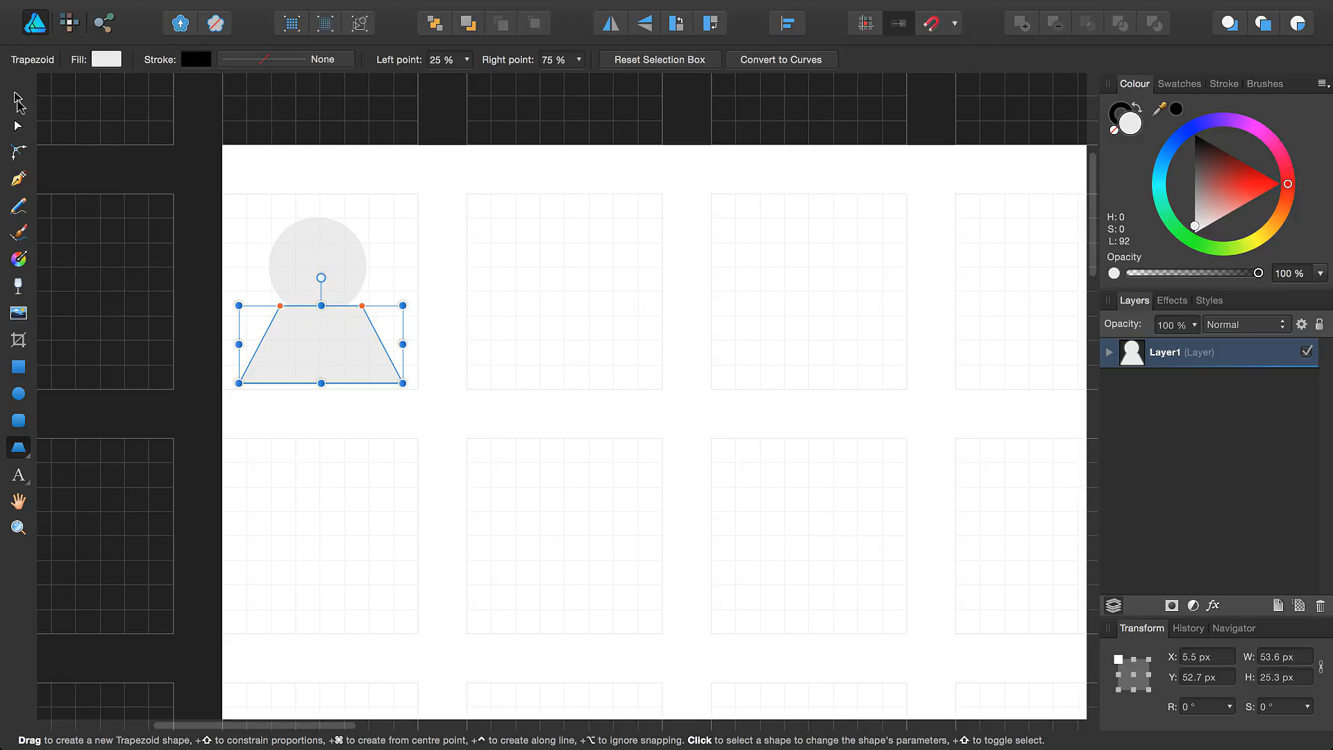
{"action": "key", "text": "v"}
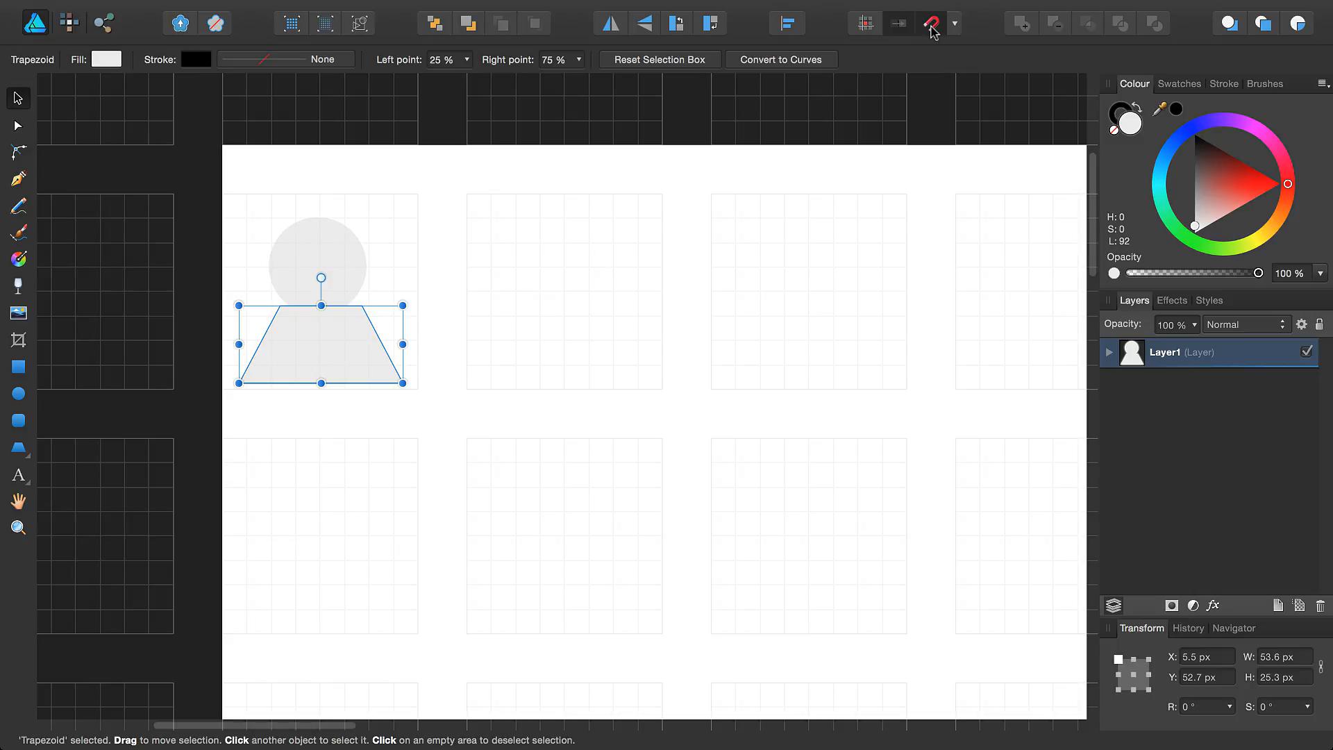
- Enable snapping to the grid and disable snapping to guides, spread, margin and object bounding boxes
{"action": "left_click", "coordinate": [955, 25]}
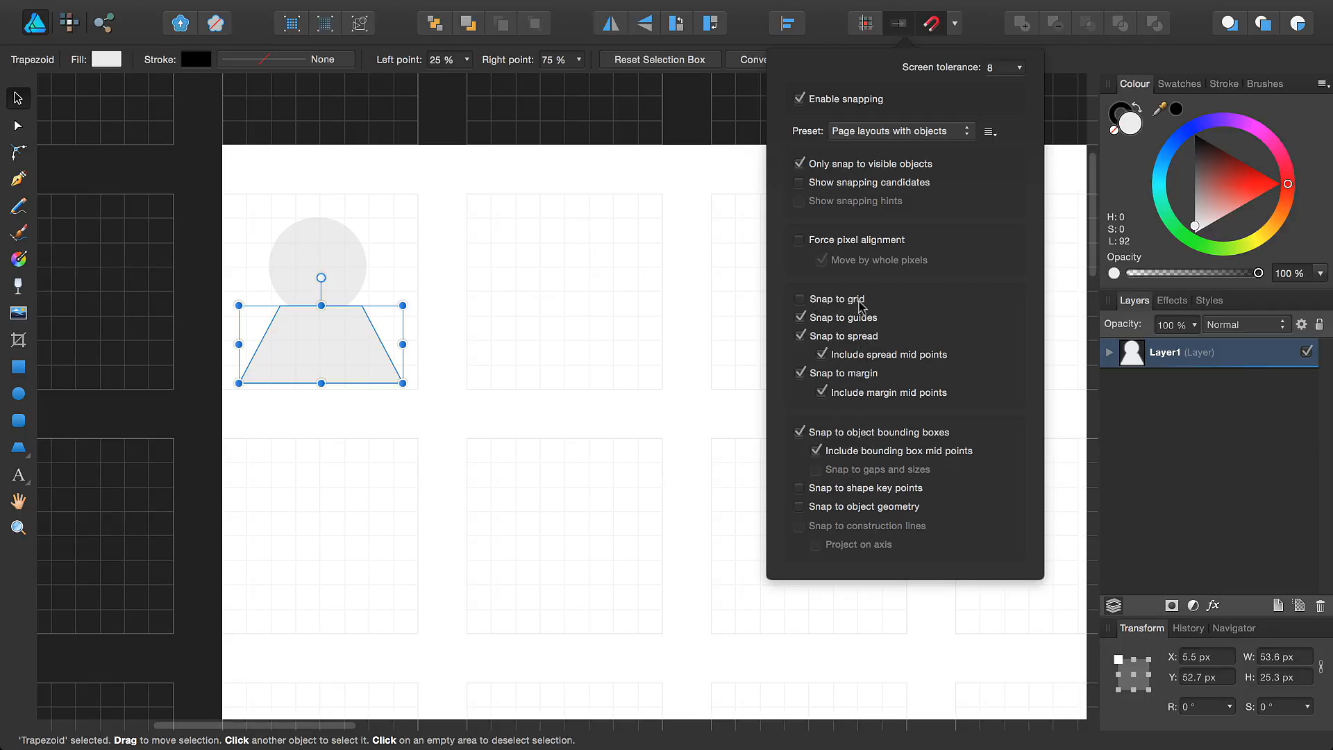
{"action": "left_click", "coordinate": [800, 299]}
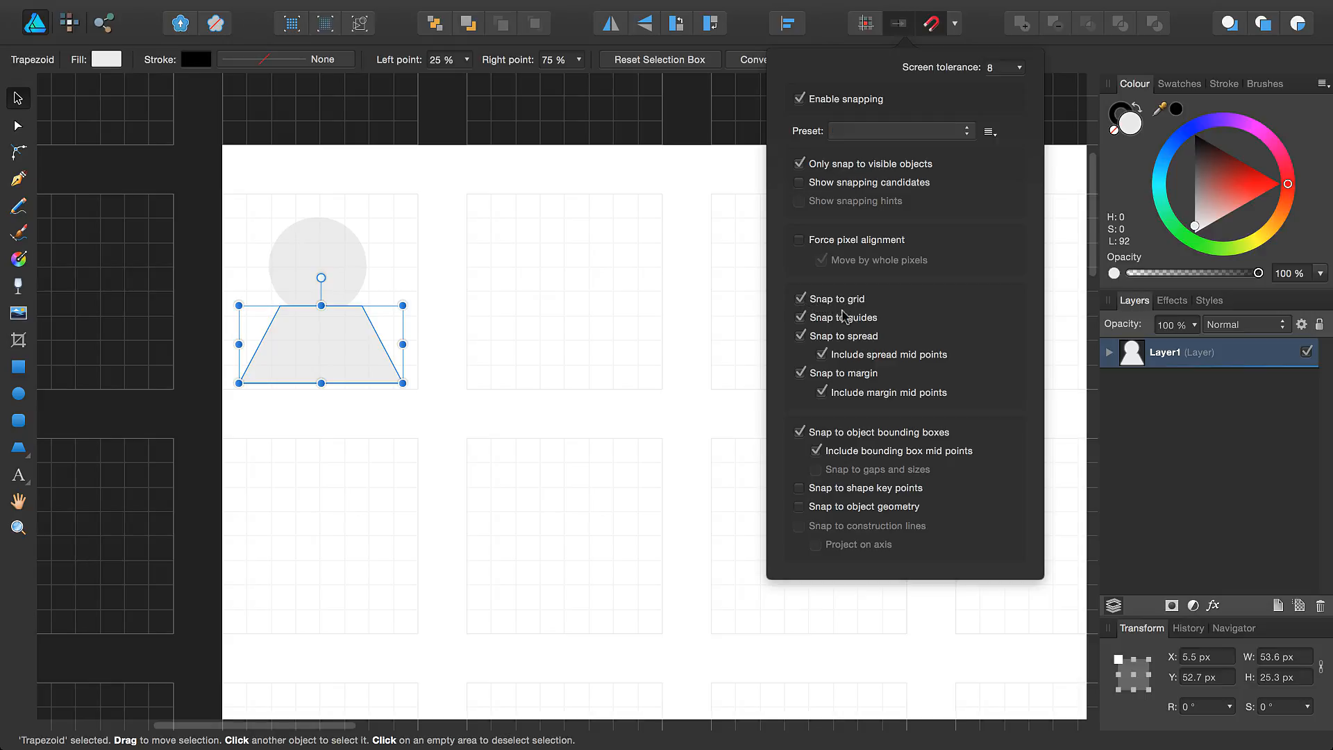
{"action": "left_click", "coordinate": [800, 317]}
{"action": "left_click", "coordinate": [801, 336]}
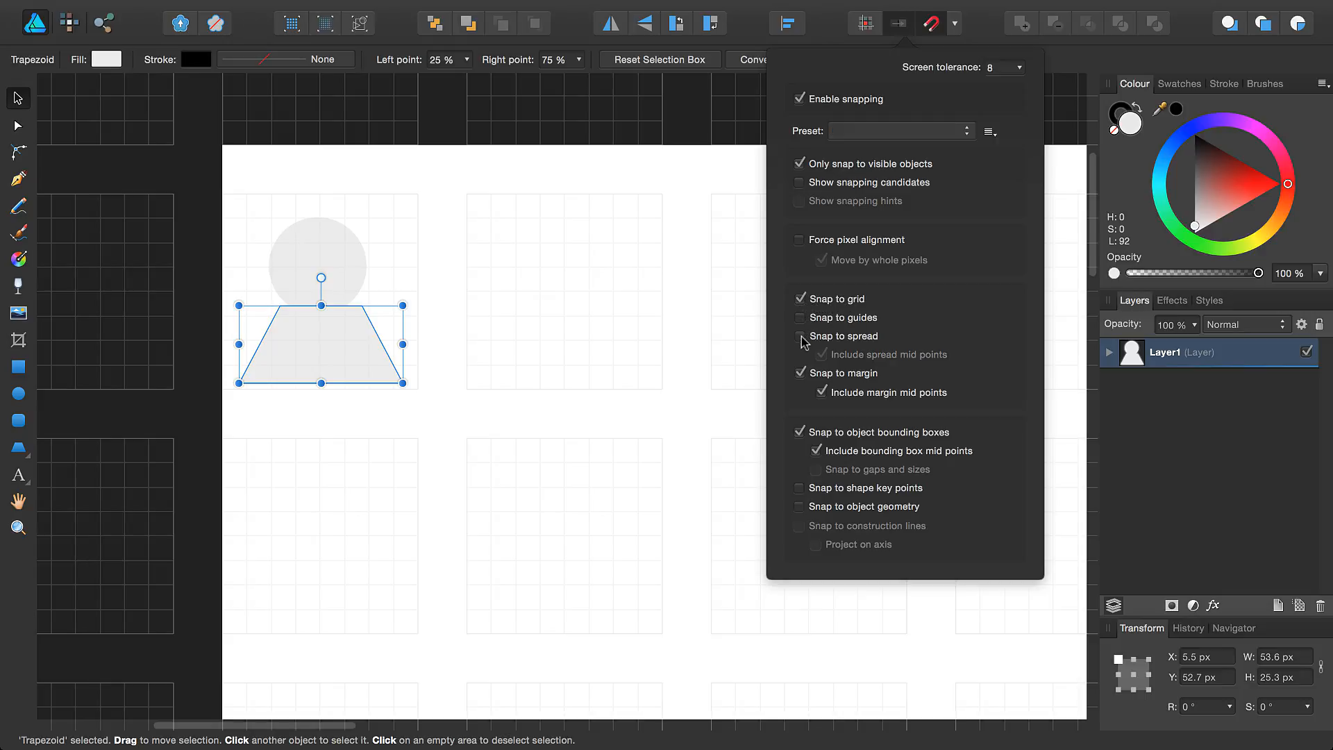
{"action": "left_click", "coordinate": [800, 374]}
{"action": "left_click", "coordinate": [798, 432]}
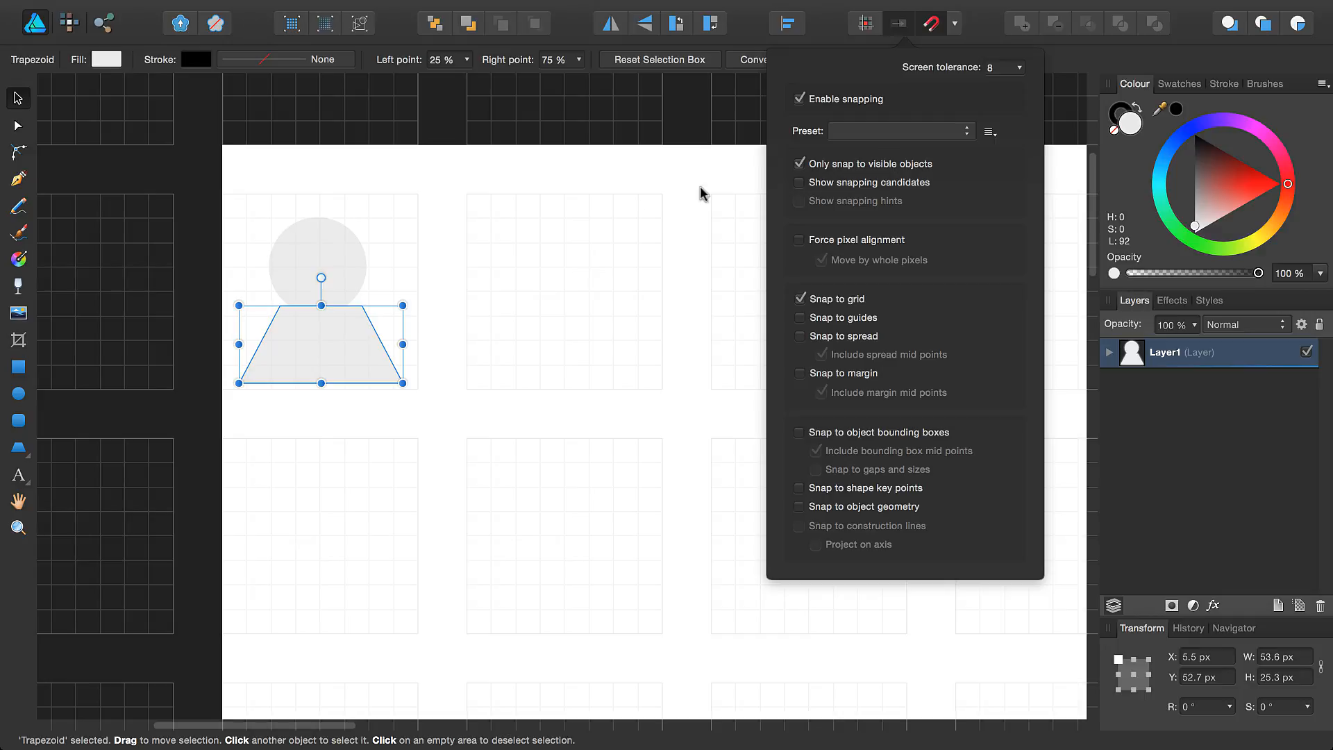
- Snap both figure shapes to the grid, resizing the trapezoid to about 58.8 × 24 px and enlarging the circle centred above it
{"action": "left_click", "coordinate": [354, 358]}
{"action": "left_click_drag", "start_coordinate": [351, 360], "coordinate": [418, 351]}
{"action": "left_click", "coordinate": [335, 278]}
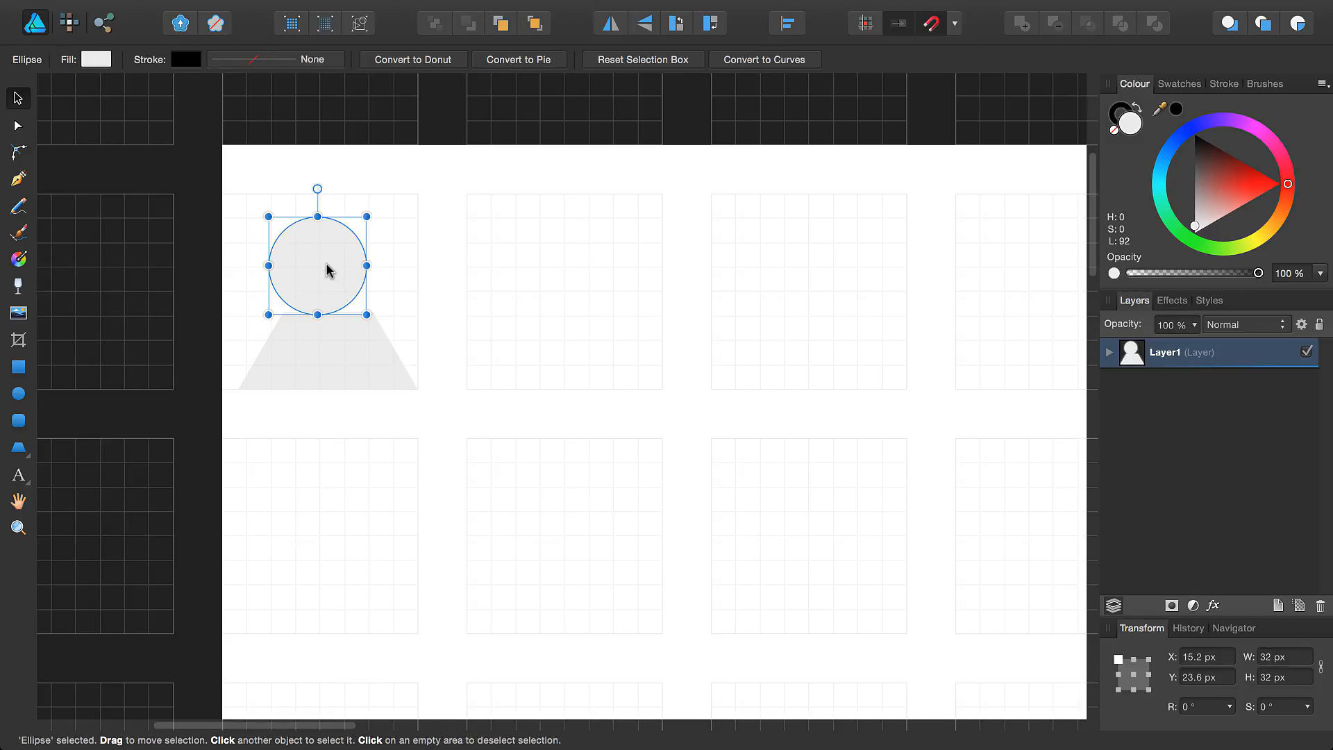
{"action": "left_click_drag", "start_coordinate": [305, 262], "coordinate": [311, 264]}
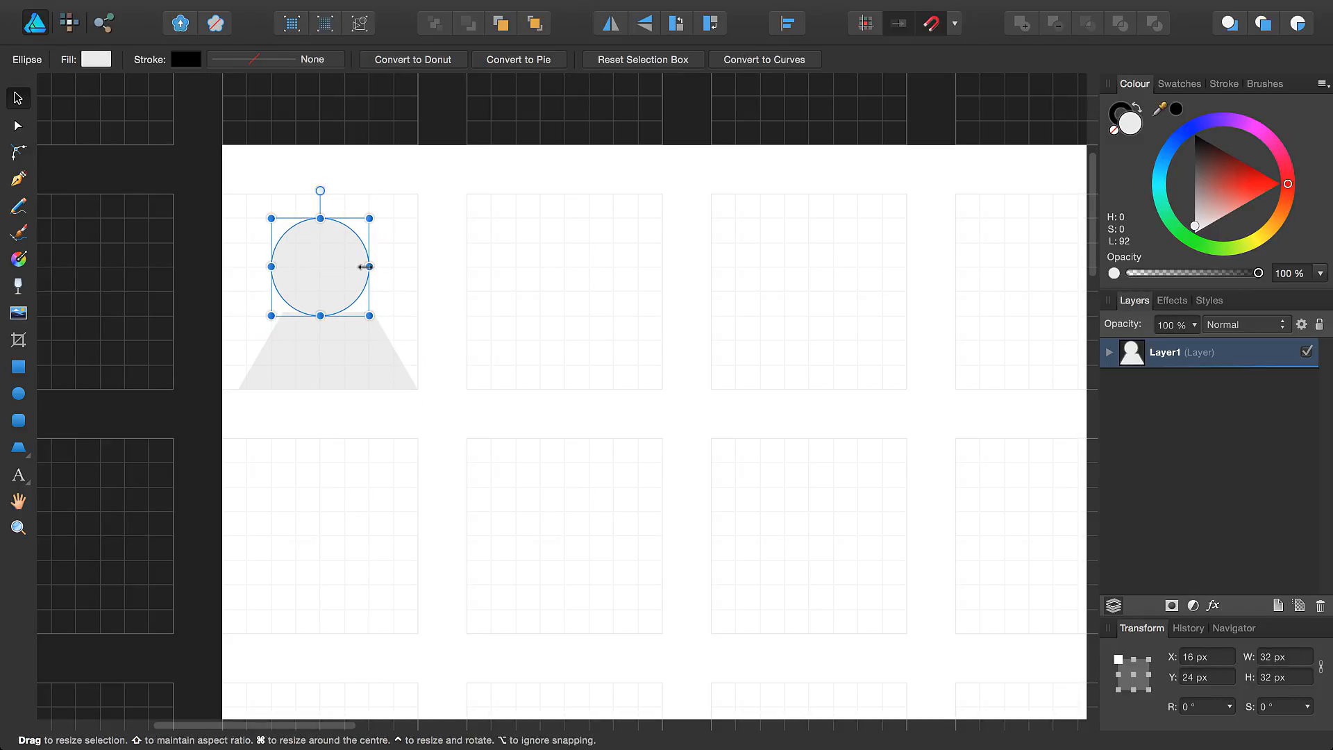
{"action": "left_click_drag", "start_coordinate": [368, 315], "coordinate": [384, 330]}
{"action": "left_click_drag", "start_coordinate": [326, 282], "coordinate": [329, 316]}
- Round the bottom and top corners of the trapezoid body with the Corner tool
{"action": "left_click", "coordinate": [338, 351]}
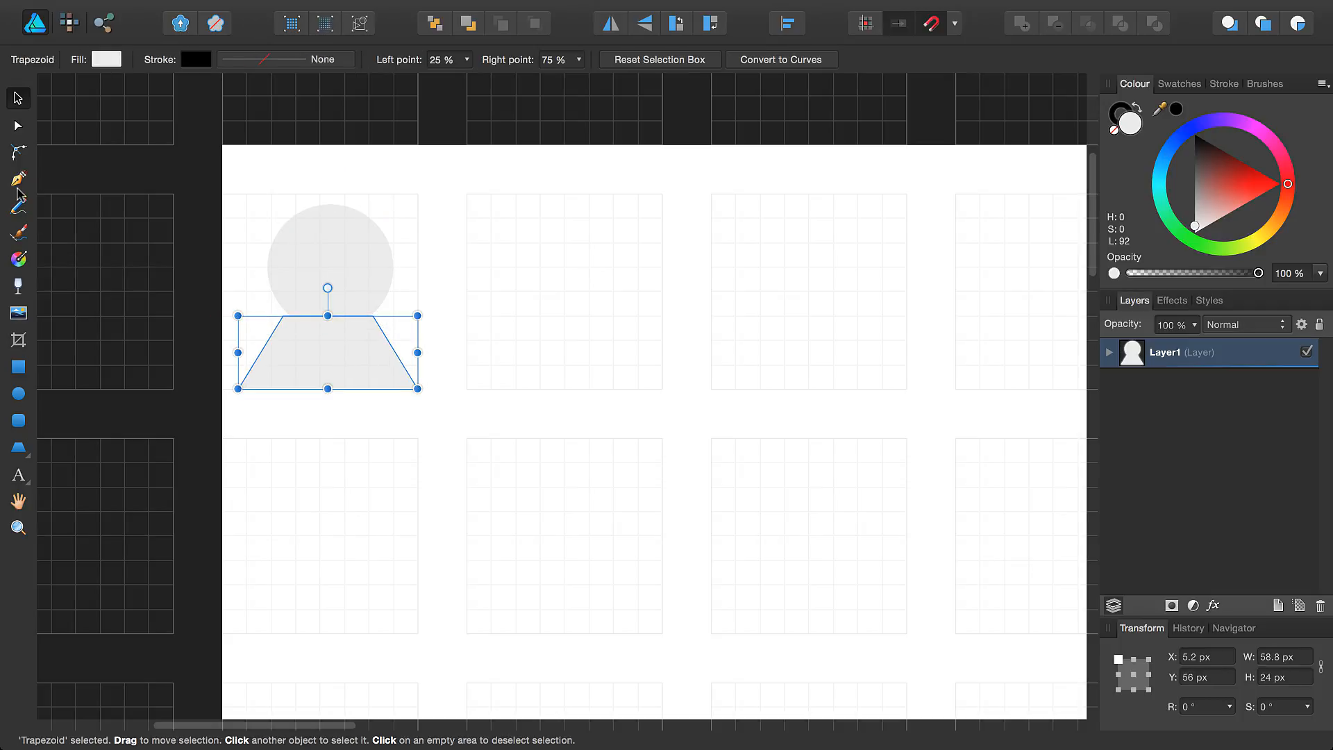
{"action": "left_click", "coordinate": [18, 151]}
{"action": "left_click_drag", "start_coordinate": [200, 246], "coordinate": [425, 412]}
{"action": "left_click", "coordinate": [427, 328]}
{"action": "left_click_drag", "start_coordinate": [284, 317], "coordinate": [345, 365]}
{"action": "left_click", "coordinate": [385, 347]}
{"action": "left_click", "coordinate": [372, 316]}
{"action": "left_click", "coordinate": [282, 316], "text": "shift"}
{"action": "left_click", "coordinate": [430, 328]}
{"action": "left_click", "coordinate": [315, 328]}
{"action": "left_click", "coordinate": [282, 316]}
{"action": "left_click", "coordinate": [373, 316], "text": "shift"}
{"action": "left_click", "coordinate": [450, 332]}
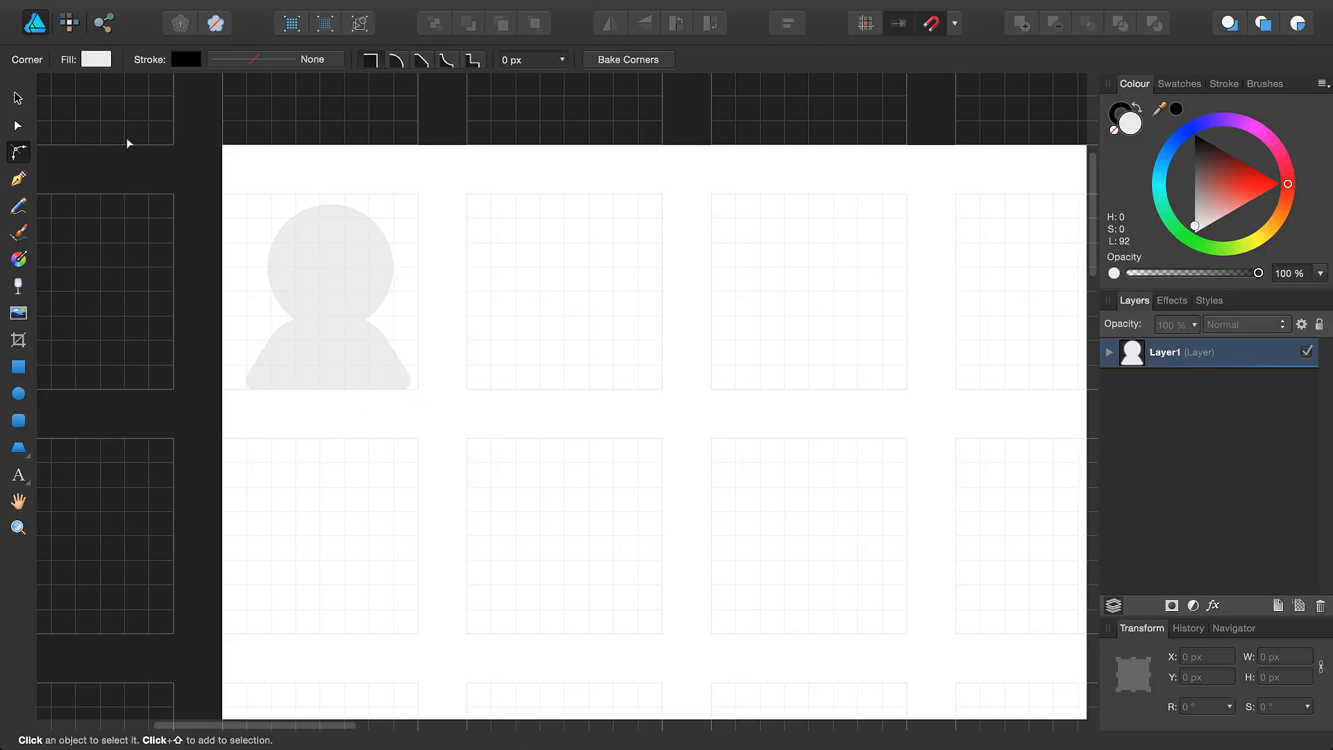
- Shrink the head circle to 32 × 32 px and place it just above the rounded body
{"action": "left_click", "coordinate": [18, 98]}
{"action": "left_click", "coordinate": [298, 243]}
{"action": "left_click_drag", "start_coordinate": [268, 205], "coordinate": [280, 227]}
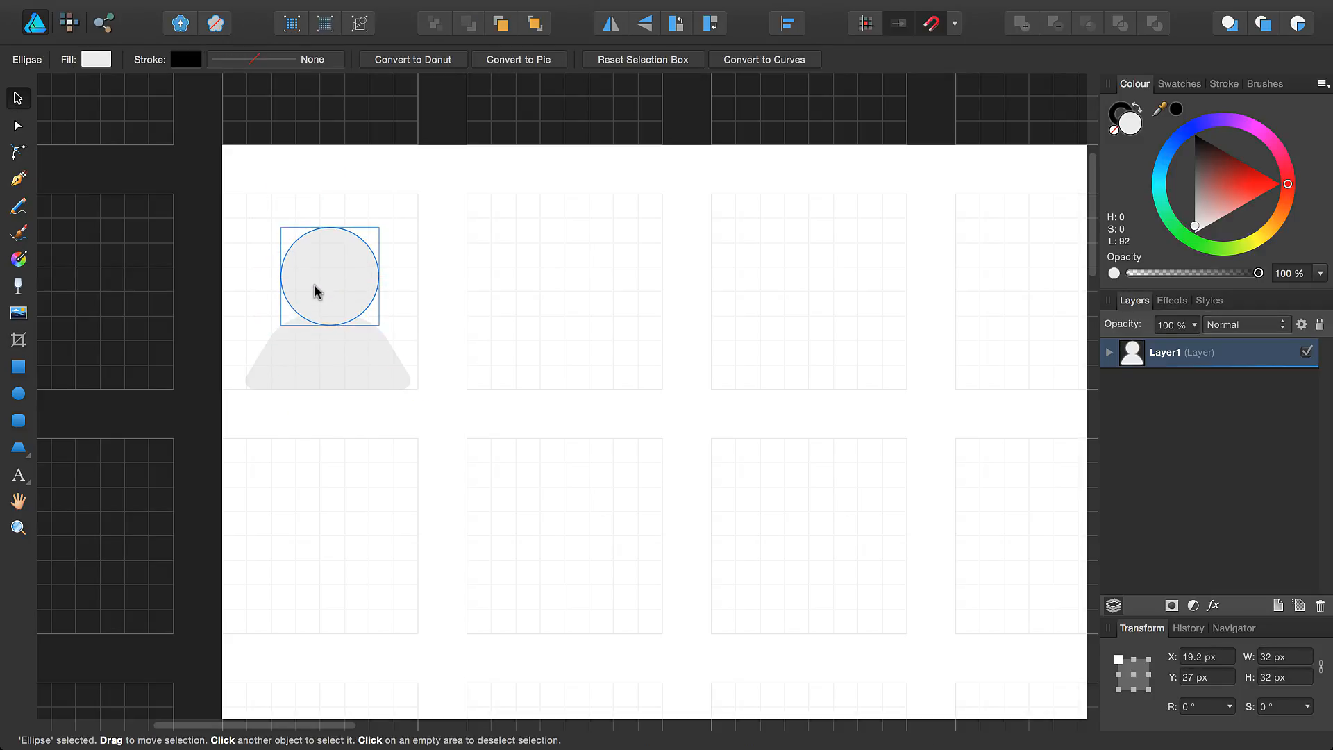
{"action": "left_click", "coordinate": [439, 318]}
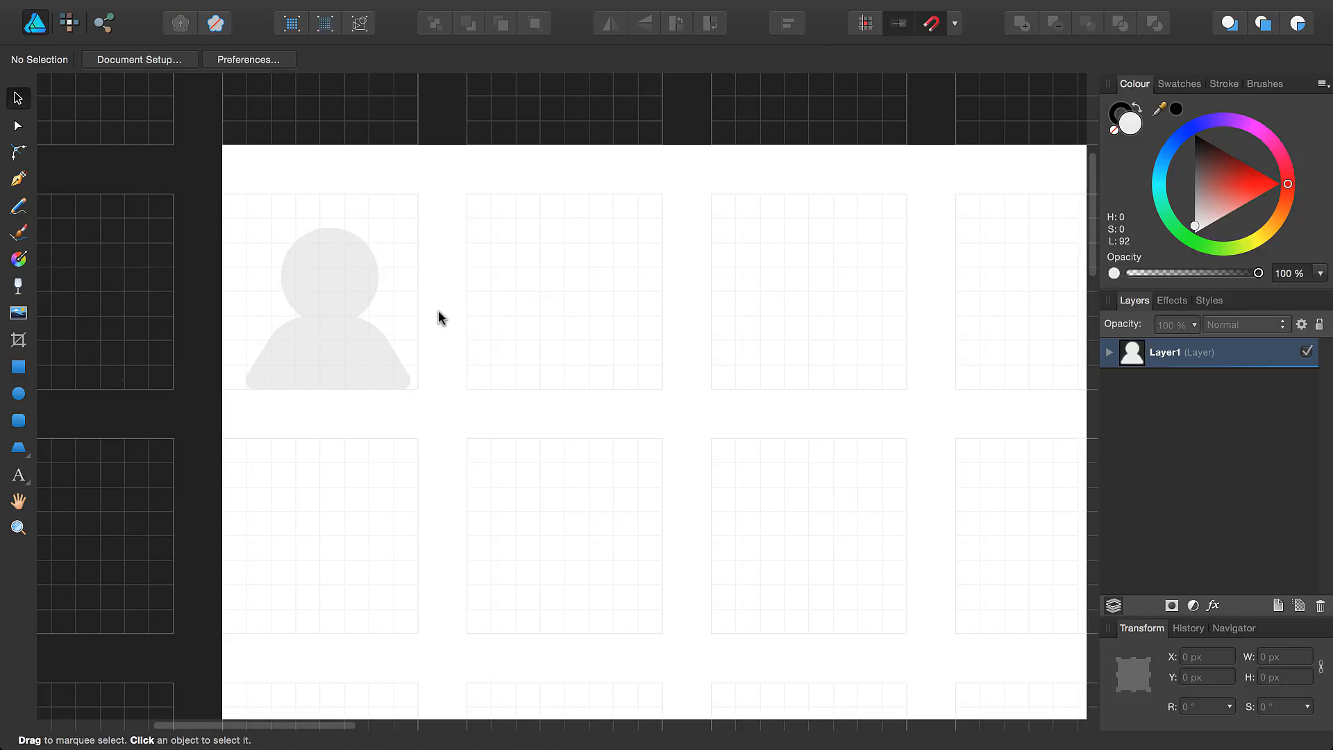
- Draw a cog filling most of the second grid cell, enlarge its central hole and fine-tune its proportions
{"action": "left_click", "coordinate": [27, 454]}
{"action": "left_click", "coordinate": [77, 611]}
{"action": "left_click_drag", "start_coordinate": [492, 218], "coordinate": [638, 365]}
{"action": "left_click_drag", "start_coordinate": [565, 273], "coordinate": [565, 256]}
{"action": "left_click", "coordinate": [438, 59]}
{"action": "left_click_drag", "start_coordinate": [434, 82], "coordinate": [425, 83]}
- Draw a rectangular house body with a triangular roof in the third grid cell and round its outer corners
{"action": "left_click", "coordinate": [18, 366]}
{"action": "mouse_move", "coordinate": [735, 292]}
{"action": "left_mouse_down"}
{"action": "mouse_move", "coordinate": [882, 365]}
{"action": "mouse_move", "coordinate": [858, 365]}
{"action": "left_mouse_up"}
{"action": "left_click", "coordinate": [26, 455]}
{"action": "left_click", "coordinate": [127, 357]}
{"action": "left_click_drag", "start_coordinate": [736, 217], "coordinate": [876, 291]}
{"action": "key", "text": "c"}
{"action": "left_click", "coordinate": [809, 334]}
- Draw a door rectangle at the base of the house body and subtract it from the body as a compound shape
{"action": "left_click_drag", "start_coordinate": [760, 364], "coordinate": [785, 316]}
{"action": "key", "text": "m"}
{"action": "key", "text": "v"}
{"action": "mouse_move", "coordinate": [878, 386]}
{"action": "left_mouse_down"}
{"action": "mouse_move", "coordinate": [749, 283]}
{"action": "mouse_move", "coordinate": [789, 321]}
{"action": "left_mouse_up"}
{"action": "left_click", "coordinate": [1055, 22], "text": "alt"}
- Round the top corners of the door curve inside the house's compound shape with the Corner tool
{"action": "left_click", "coordinate": [18, 152]}
{"action": "left_click", "coordinate": [1109, 352]}
{"action": "left_click", "coordinate": [1119, 413]}
{"action": "left_click", "coordinate": [1184, 443]}
{"action": "left_click", "coordinate": [922, 387]}
{"action": "key", "text": "v"}
- Draw a wide, flat triangle in the fourth grid cell and flip it vertically so it points downwards
{"action": "left_click_drag", "start_coordinate": [974, 401], "coordinate": [631, 397]}
{"action": "left_click", "coordinate": [18, 448]}
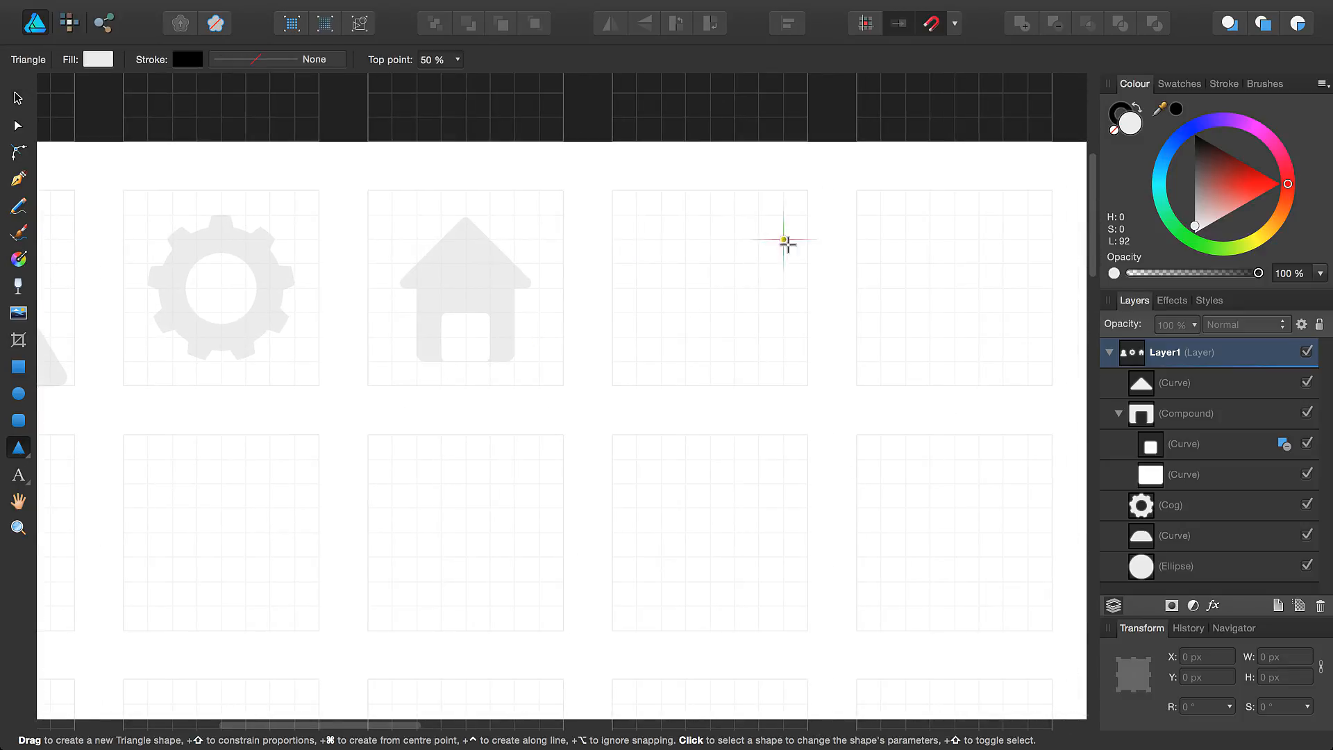
{"action": "left_click_drag", "start_coordinate": [783, 239], "coordinate": [637, 287]}
{"action": "left_click", "coordinate": [645, 23]}
{"action": "key", "text": "v"}
{"action": "left_click_drag", "start_coordinate": [709, 257], "coordinate": [710, 233]}
{"action": "left_click", "coordinate": [728, 290]}
{"action": "left_click", "coordinate": [715, 323]}
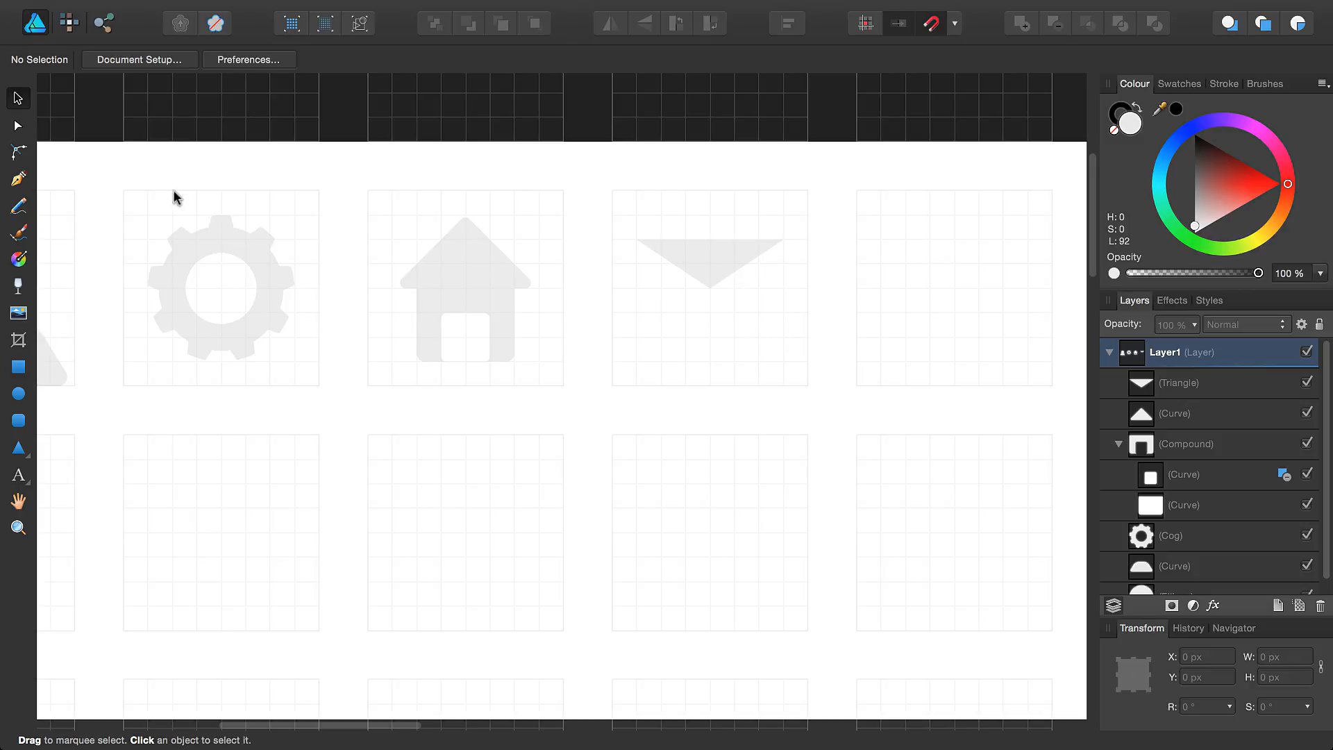
- Ready the Pen tool in polygon mode and set the grid's divisions to 16
{"action": "left_click", "coordinate": [19, 179]}
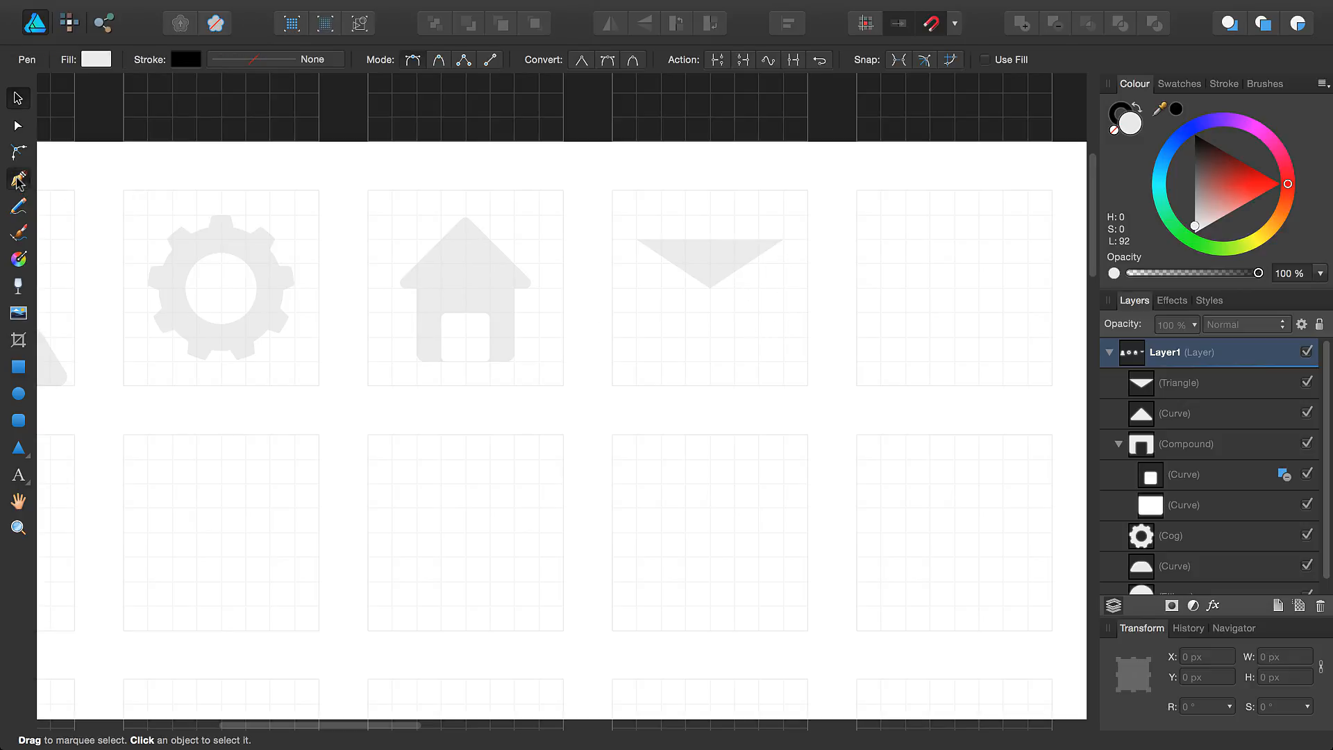
{"action": "left_click", "coordinate": [463, 60]}
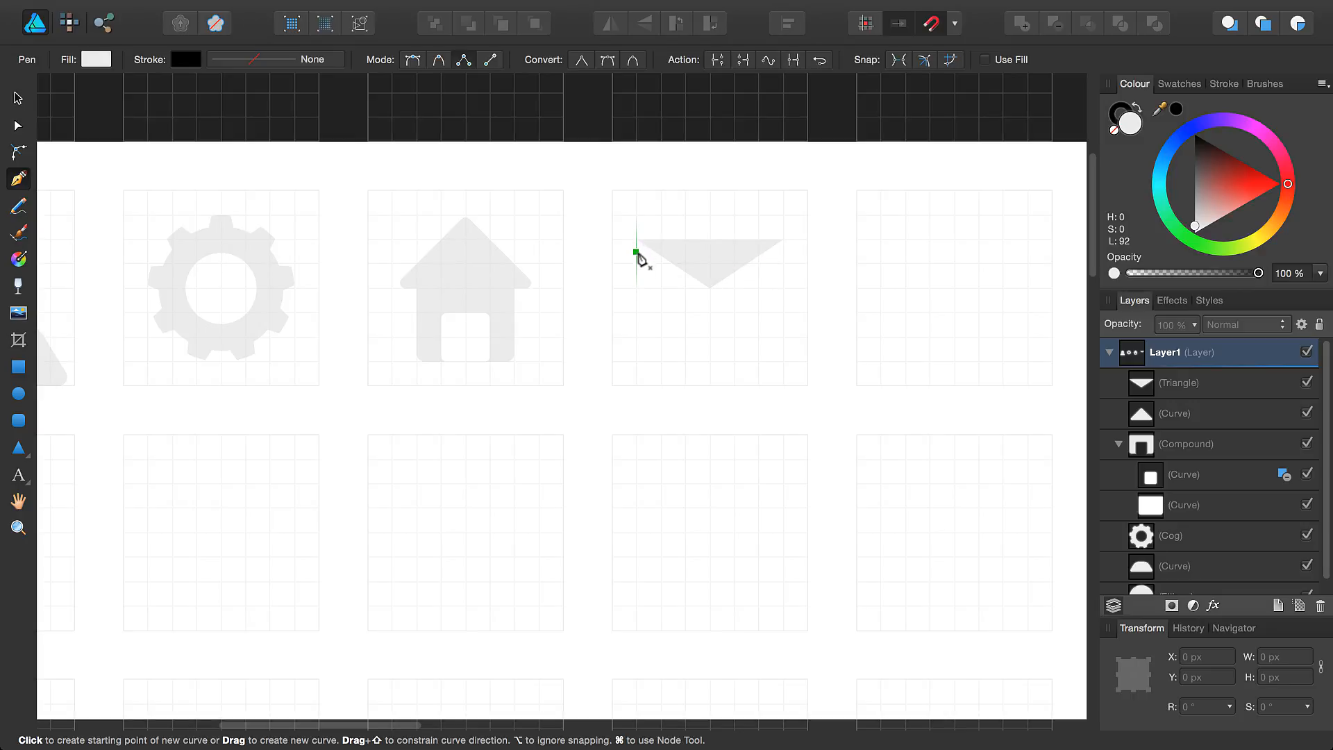
{"action": "mouse_move", "coordinate": [364, 7]}
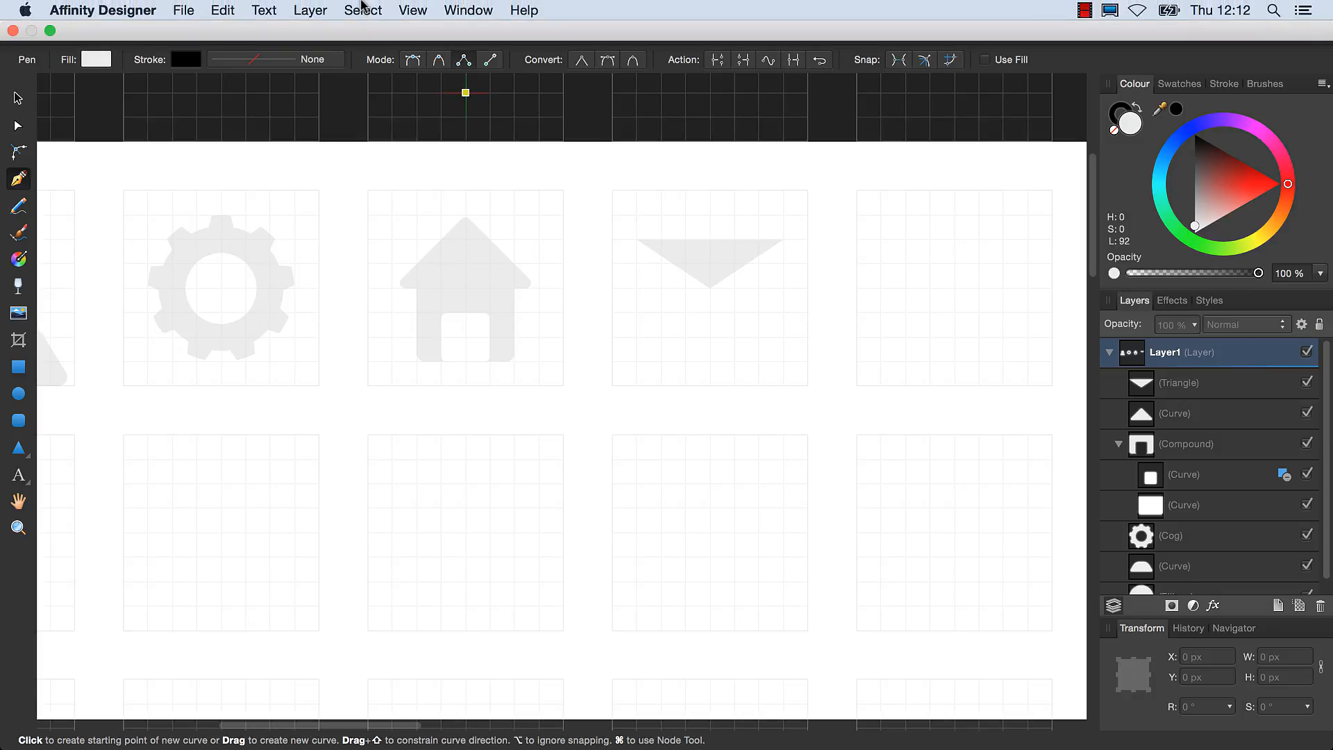
{"action": "left_click", "coordinate": [411, 11]}
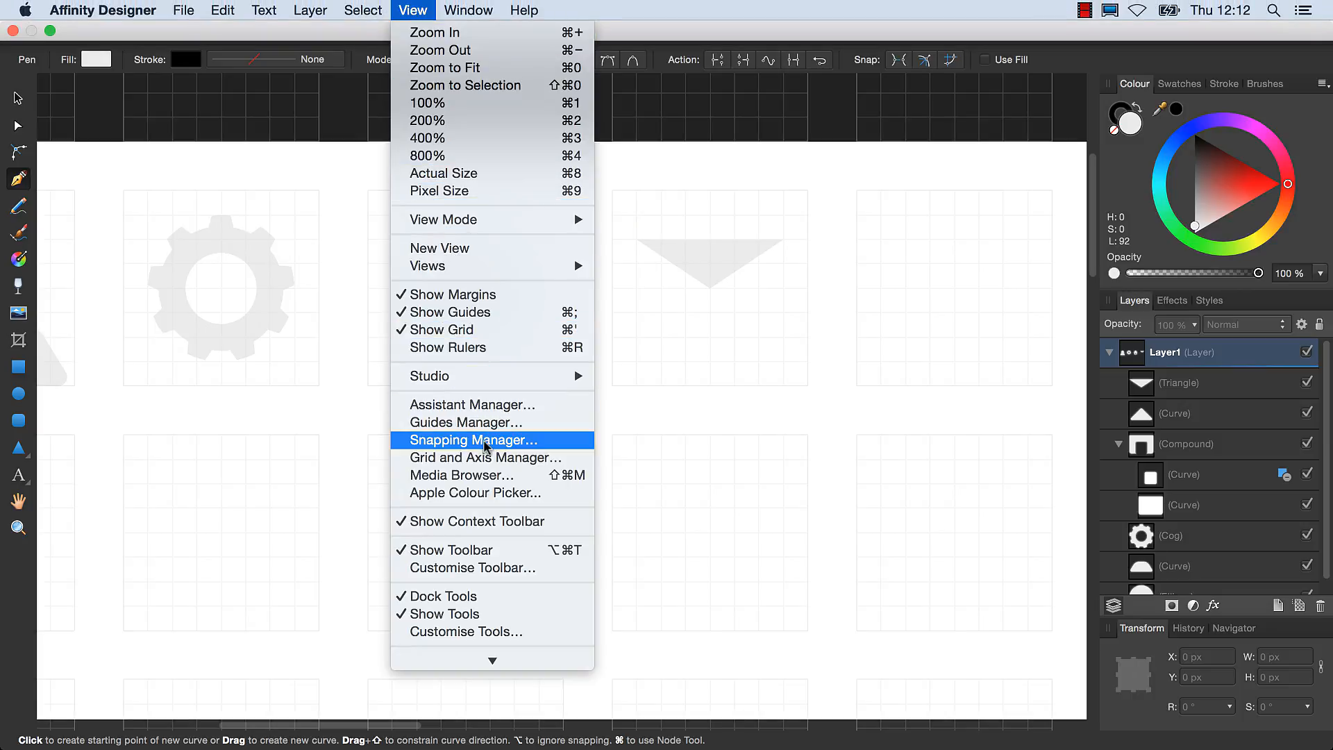
{"action": "left_click", "coordinate": [488, 460]}
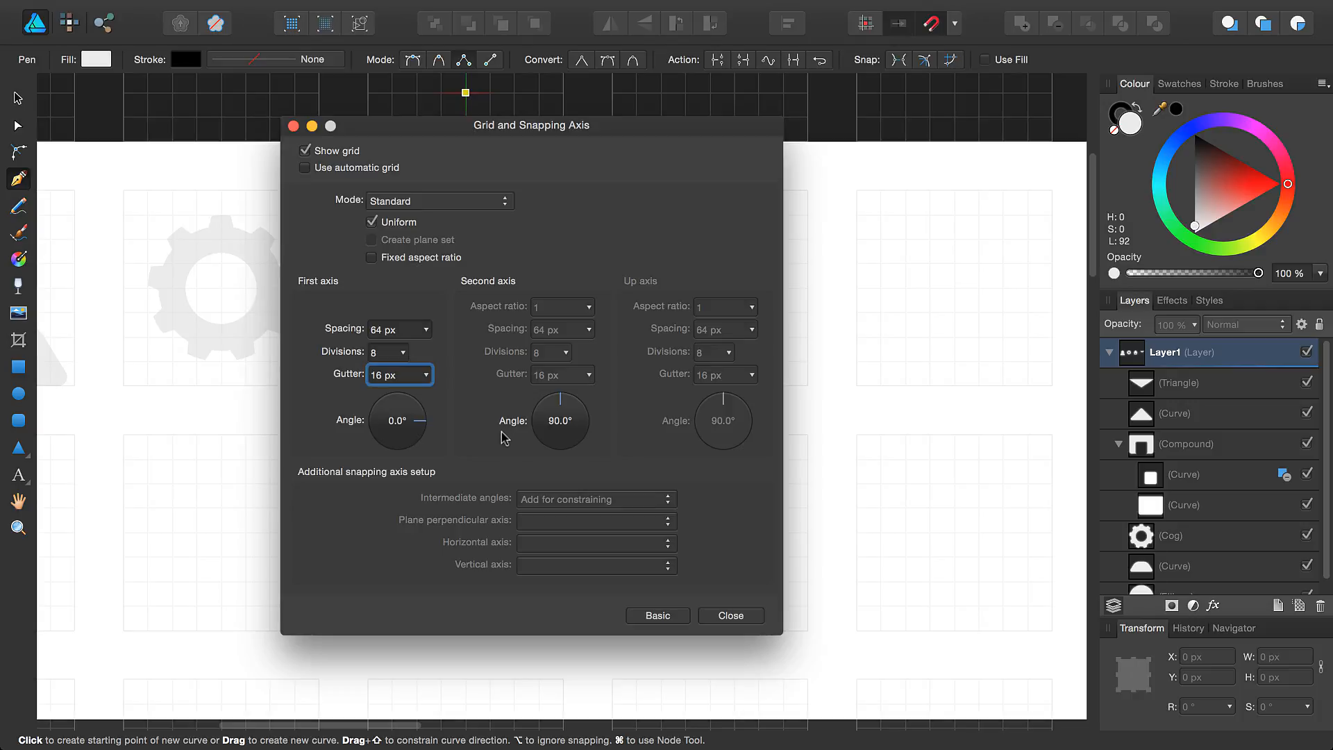
{"action": "left_click", "coordinate": [386, 354]}
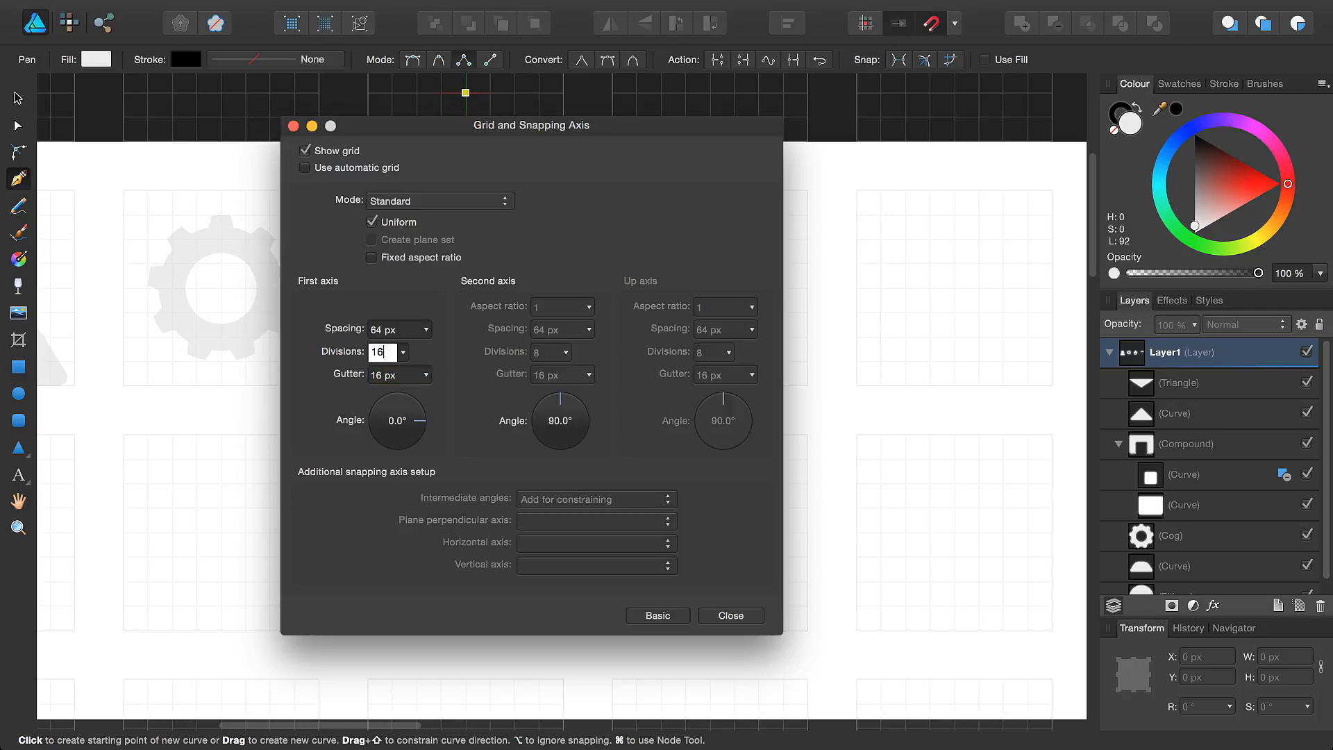
{"action": "key", "text": "Return"}
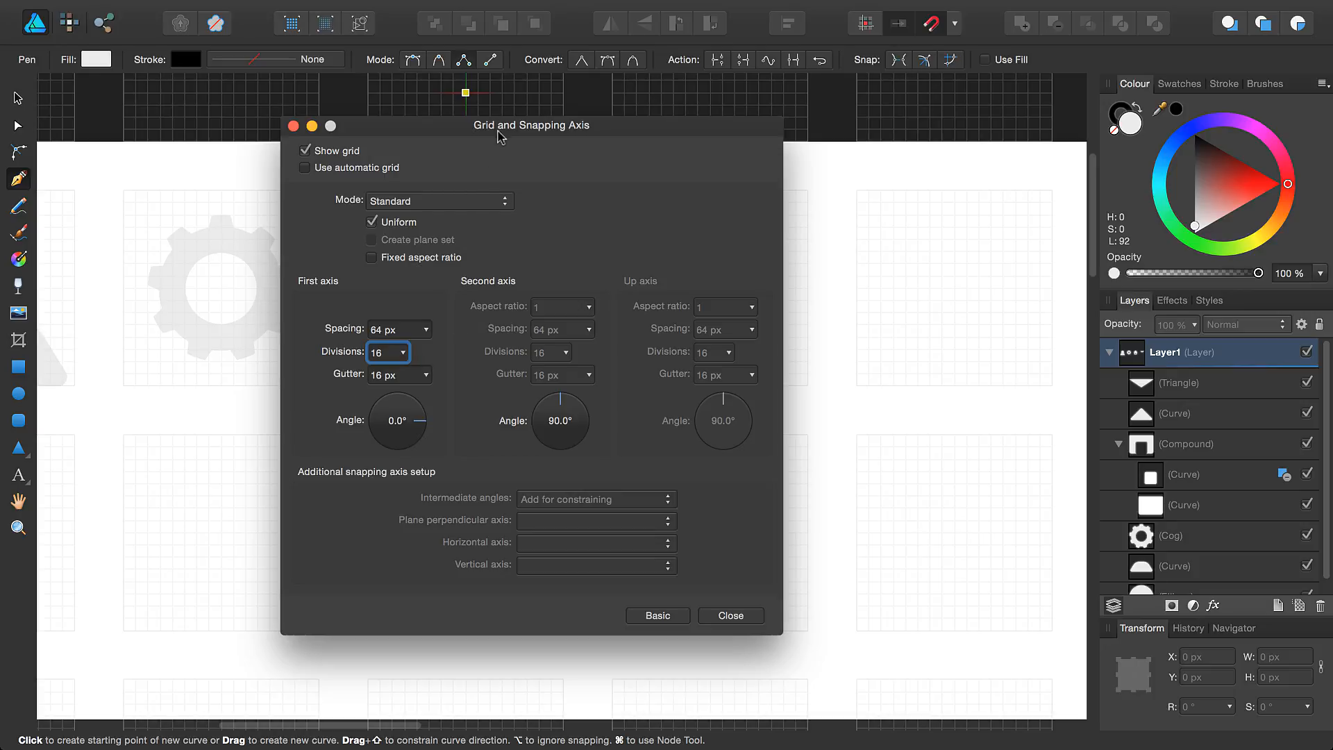
{"action": "left_click_drag", "start_coordinate": [497, 132], "coordinate": [316, 135]}
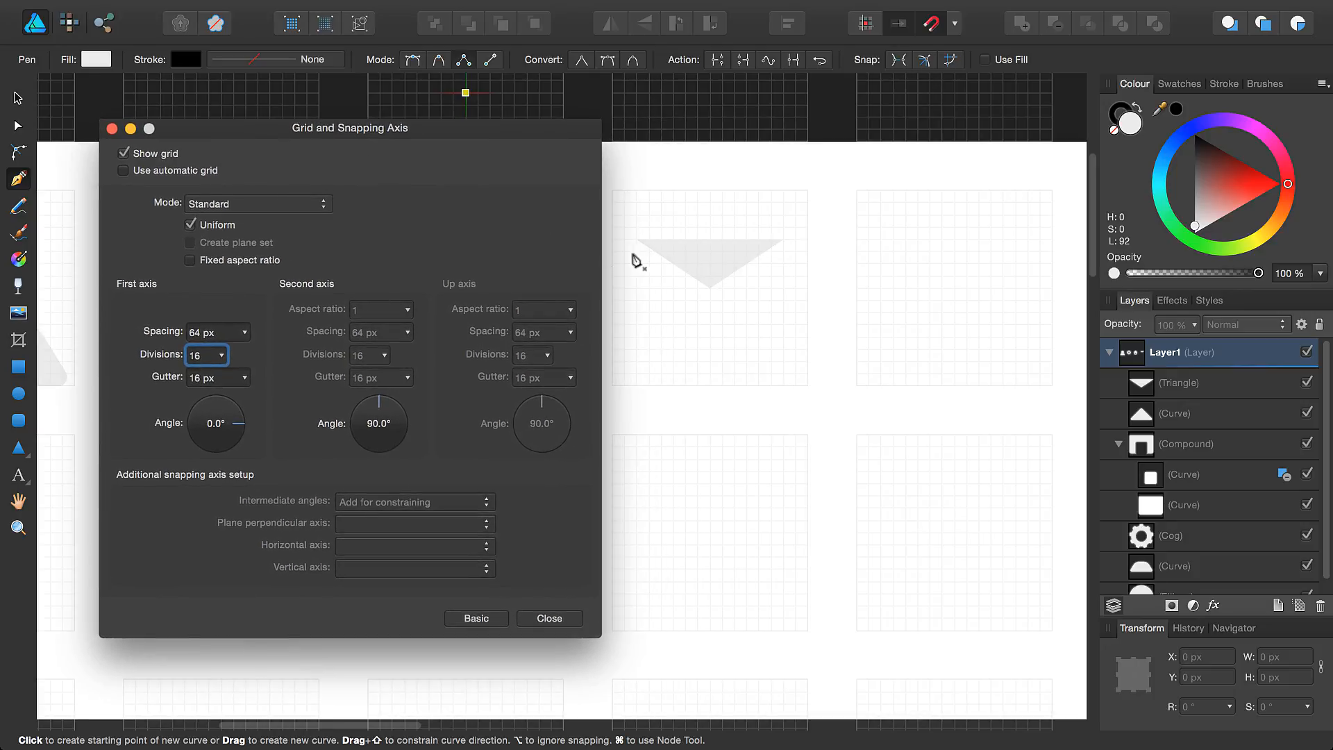
{"action": "left_click", "coordinate": [734, 6]}
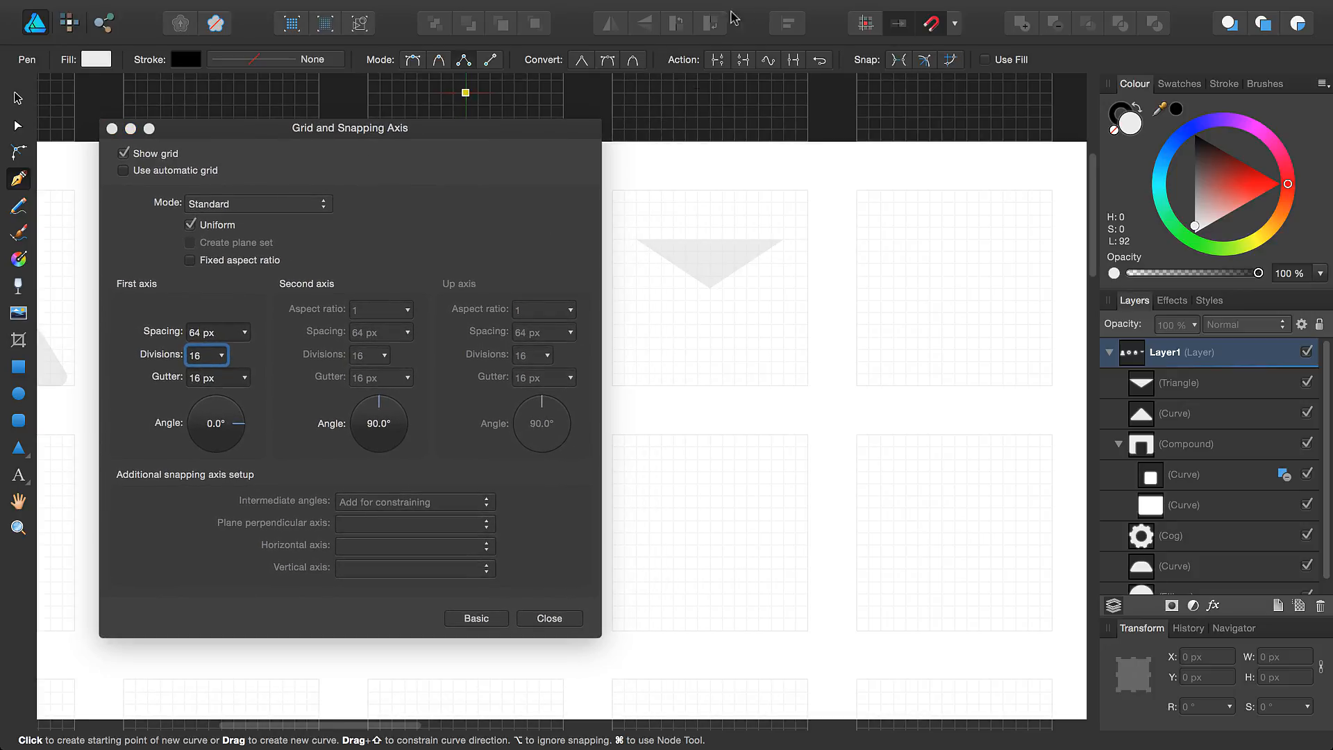
- Draw a closed 48 × 36 px envelope body with a V-shaped notch below the triangle using straight Pen segments
{"action": "left_click", "coordinate": [636, 251]}
{"action": "left_click", "coordinate": [710, 300]}
{"action": "left_click", "coordinate": [784, 250]}
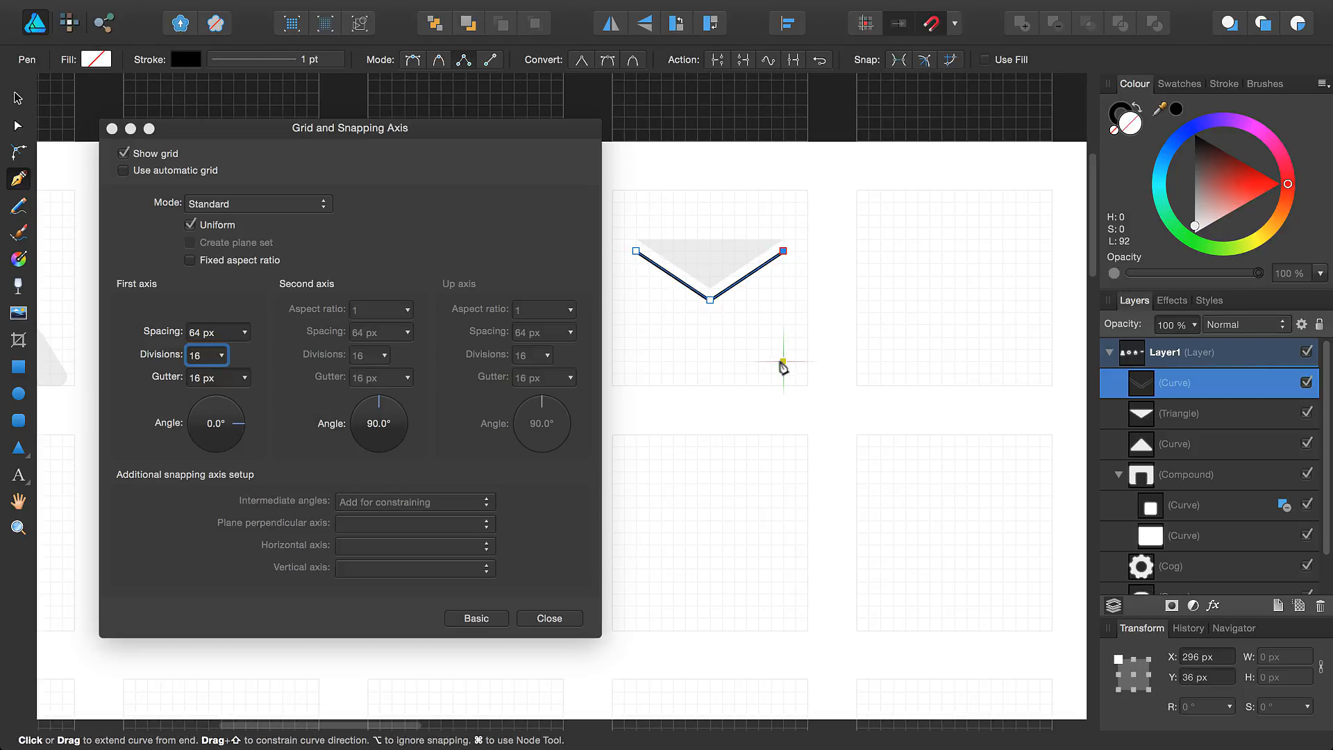
{"action": "left_click", "coordinate": [783, 361]}
{"action": "left_click", "coordinate": [636, 361]}
{"action": "left_click", "coordinate": [636, 251]}
{"action": "key", "text": "a"}
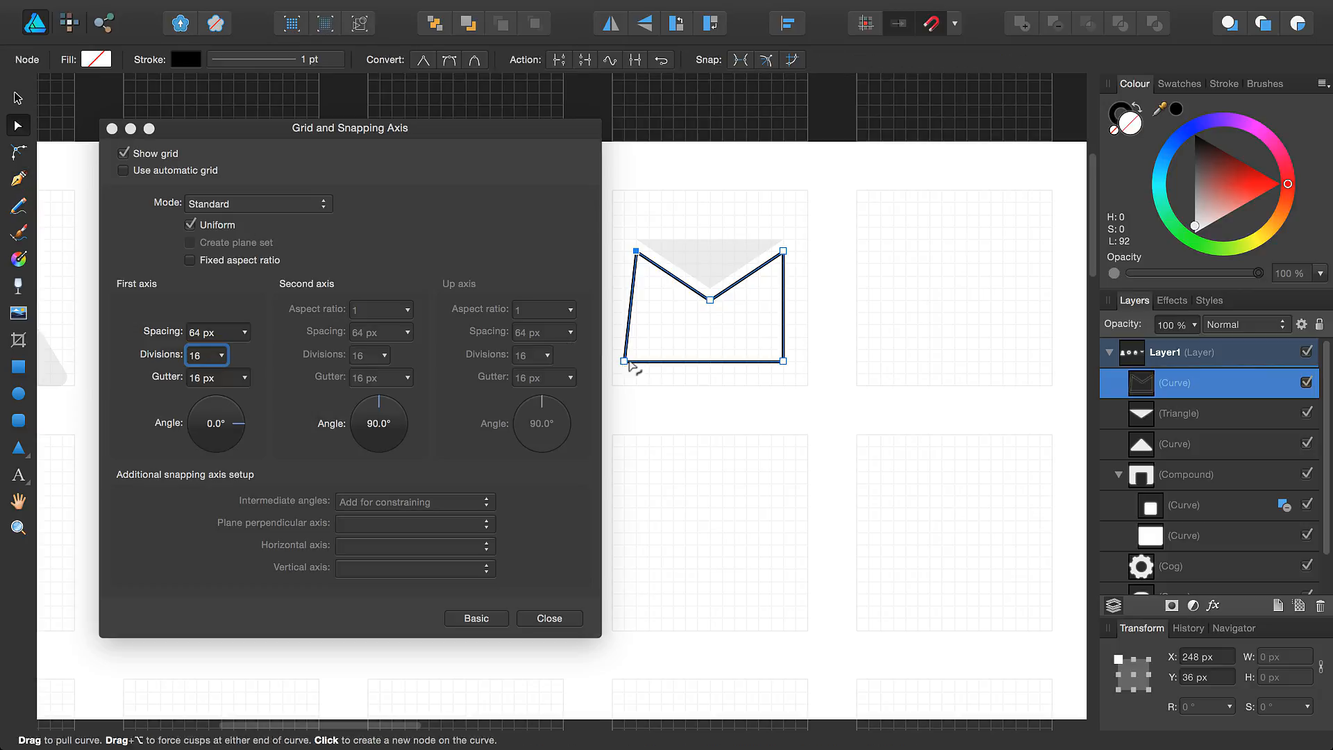
- Remove the envelope body's stroke and fill it with the light grey sampled from the triangle flap
{"action": "left_click", "coordinate": [1116, 119]}
{"action": "left_click", "coordinate": [1114, 129]}
{"action": "left_click", "coordinate": [1130, 123]}
{"action": "left_click", "coordinate": [1168, 88]}
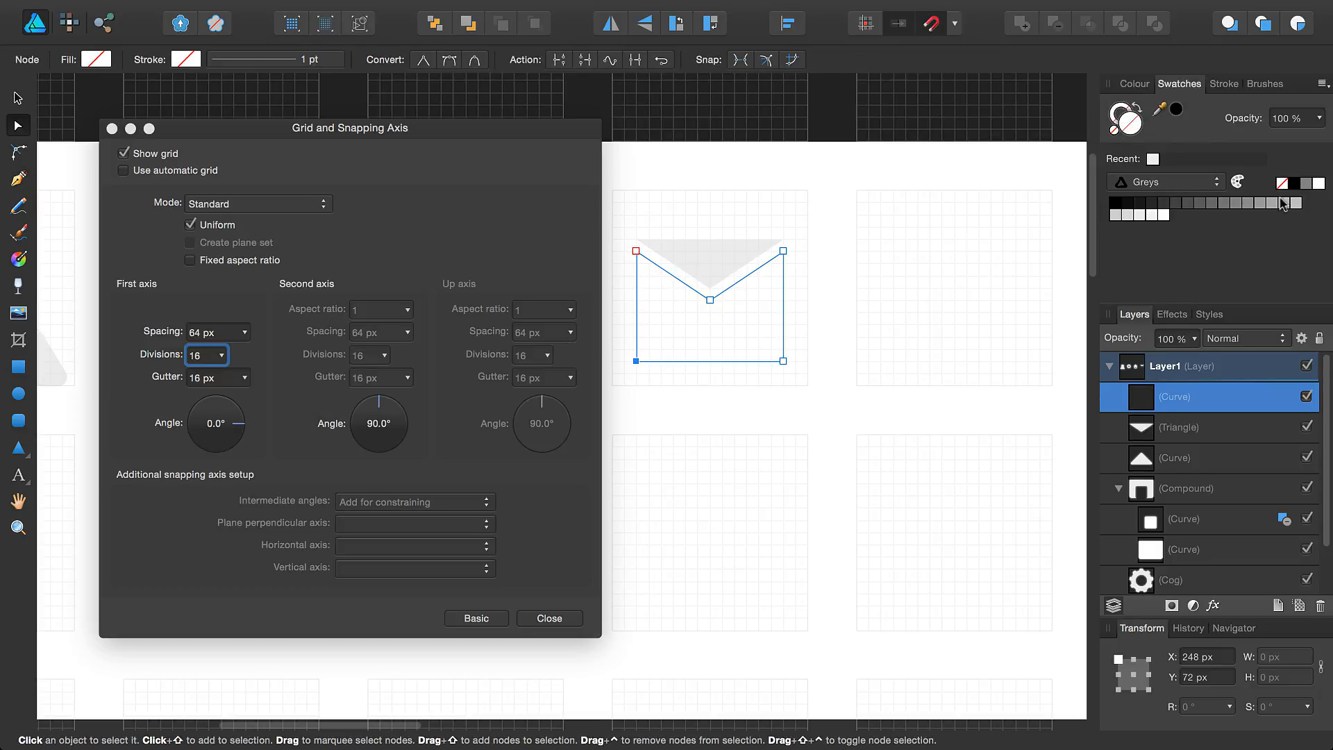
{"action": "left_click", "coordinate": [1259, 202]}
{"action": "left_click_drag", "start_coordinate": [1161, 110], "coordinate": [741, 250]}
{"action": "left_click", "coordinate": [1176, 109]}
- Round all corners of the envelope body and flap to about 1.1 px with the Corner tool, and close the grid settings
{"action": "left_click", "coordinate": [18, 98]}
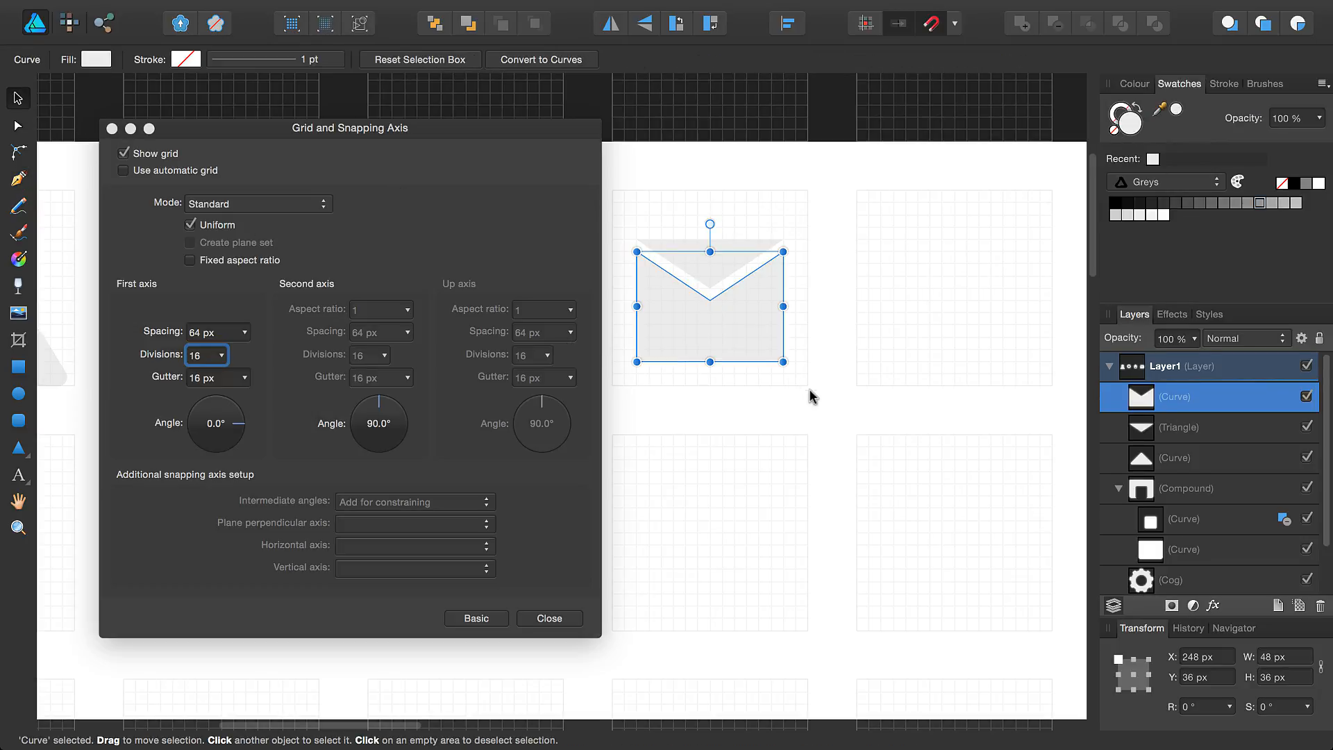
{"action": "left_click", "coordinate": [814, 397]}
{"action": "left_click_drag", "start_coordinate": [815, 397], "coordinate": [625, 205]}
{"action": "left_click", "coordinate": [18, 152]}
{"action": "left_click", "coordinate": [637, 250]}
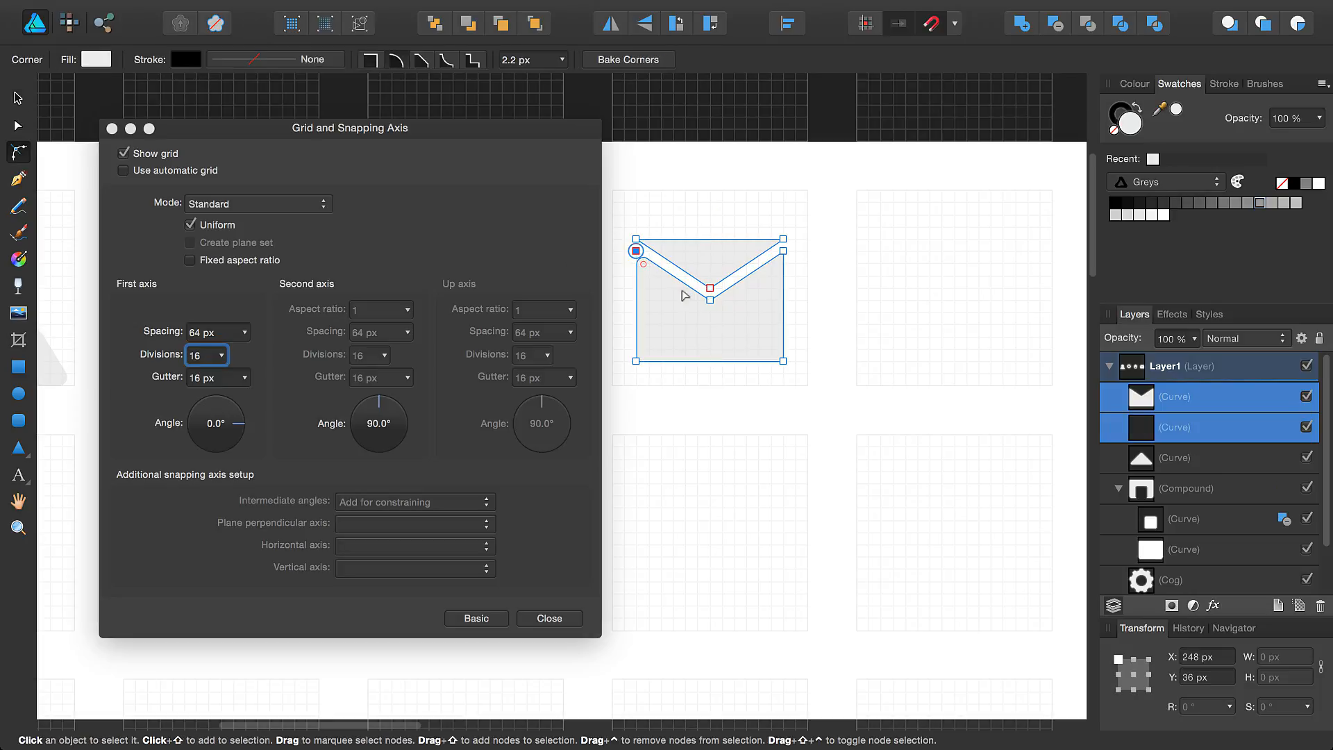
{"action": "left_click_drag", "start_coordinate": [640, 263], "coordinate": [640, 260]}
{"action": "left_click", "coordinate": [112, 128]}
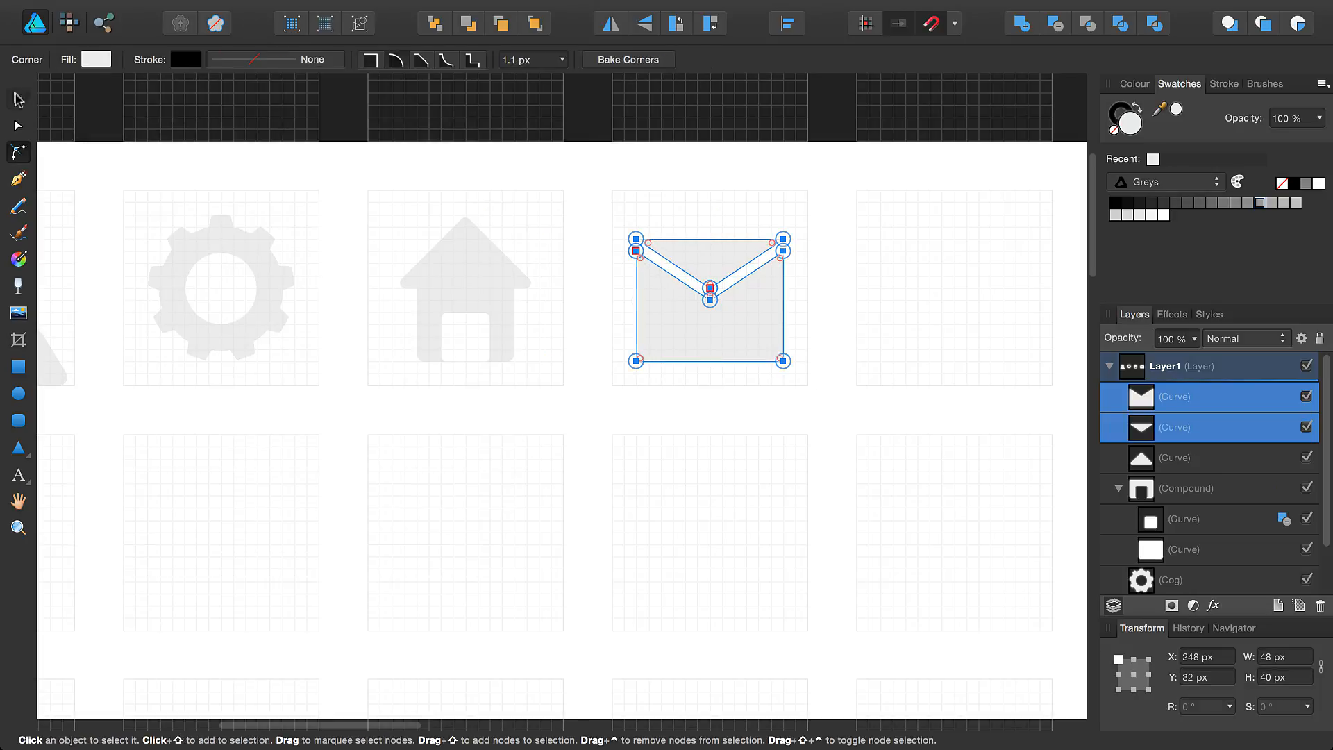
- Move the whole envelope up by one grid division to centre it vertically in its cell
{"action": "left_click", "coordinate": [18, 98]}
{"action": "left_click", "coordinate": [464, 476]}
{"action": "left_click_drag", "start_coordinate": [464, 477], "coordinate": [670, 482]}
{"action": "left_click_drag", "start_coordinate": [292, 410], "coordinate": [198, 275]}
{"action": "left_click_drag", "start_coordinate": [1015, 416], "coordinate": [815, 238]}
{"action": "left_click_drag", "start_coordinate": [917, 316], "coordinate": [917, 304]}
{"action": "left_click", "coordinate": [811, 404]}
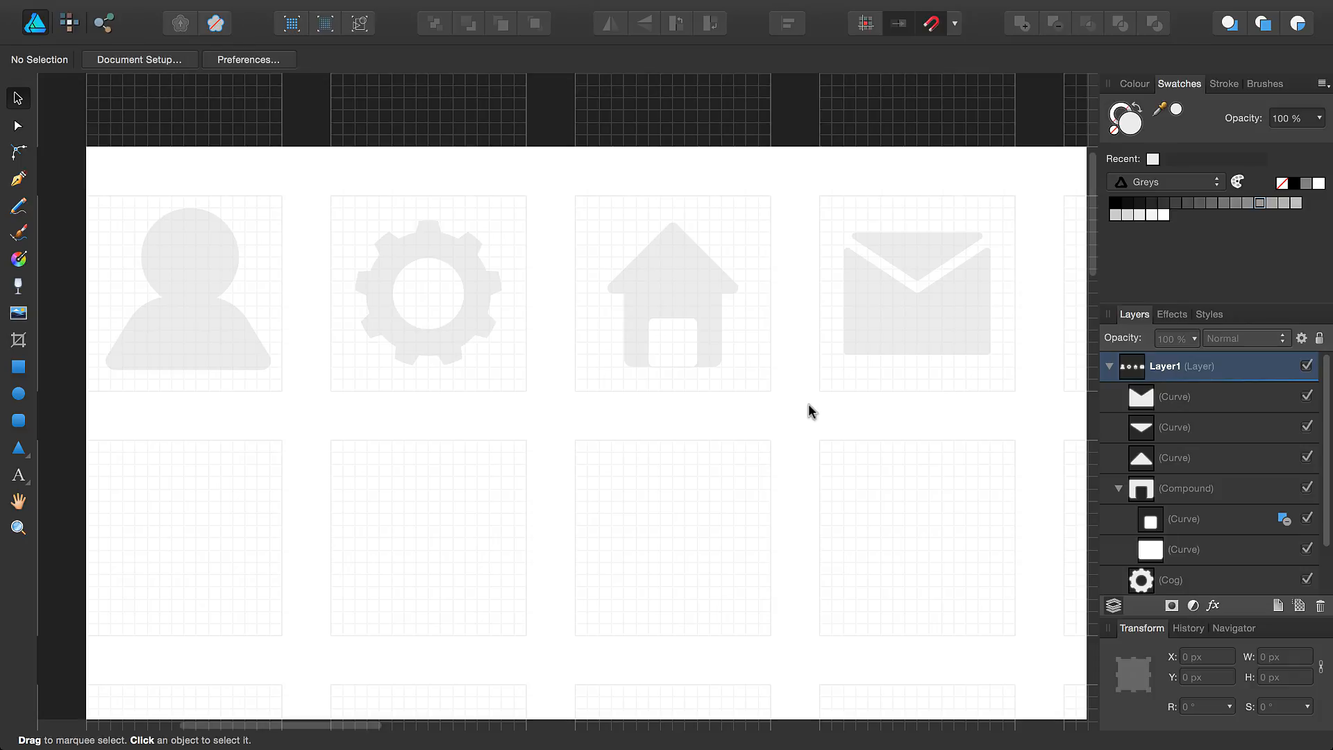
- Switch to the Export persona and create a 64 × 64 px slice over each of the four icon cells
{"action": "left_click", "coordinate": [104, 23]}
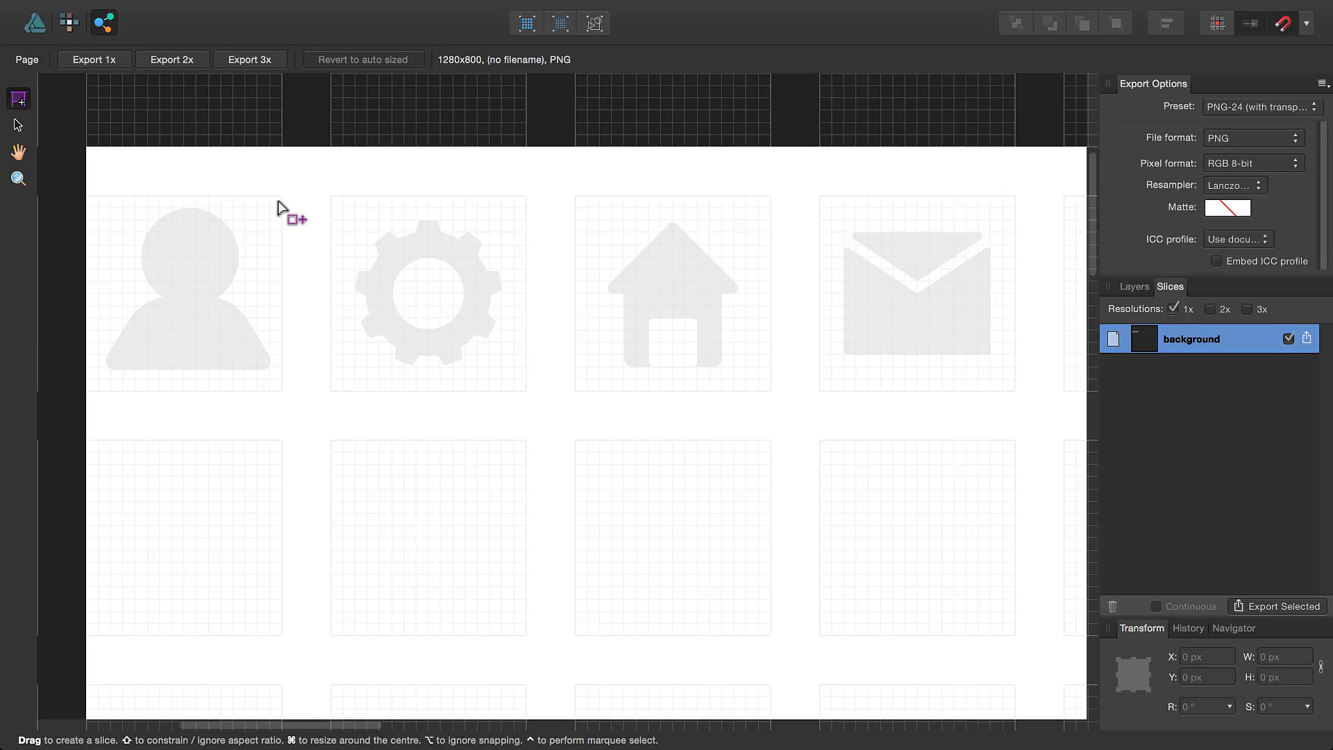
{"action": "left_click_drag", "start_coordinate": [278, 201], "coordinate": [91, 396]}
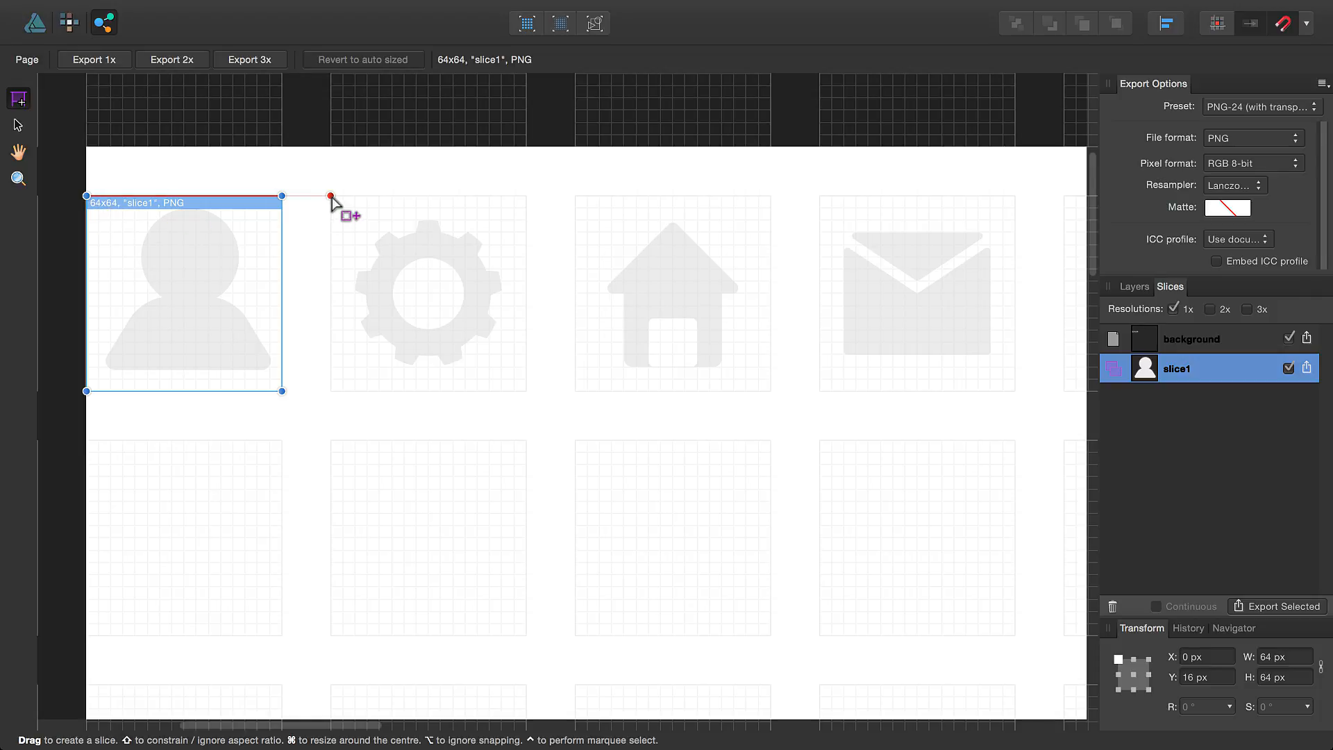
{"action": "left_click_drag", "start_coordinate": [332, 197], "coordinate": [526, 391]}
{"action": "left_click_drag", "start_coordinate": [574, 196], "coordinate": [771, 391]}
{"action": "left_click_drag", "start_coordinate": [575, 299], "coordinate": [575, 298]}
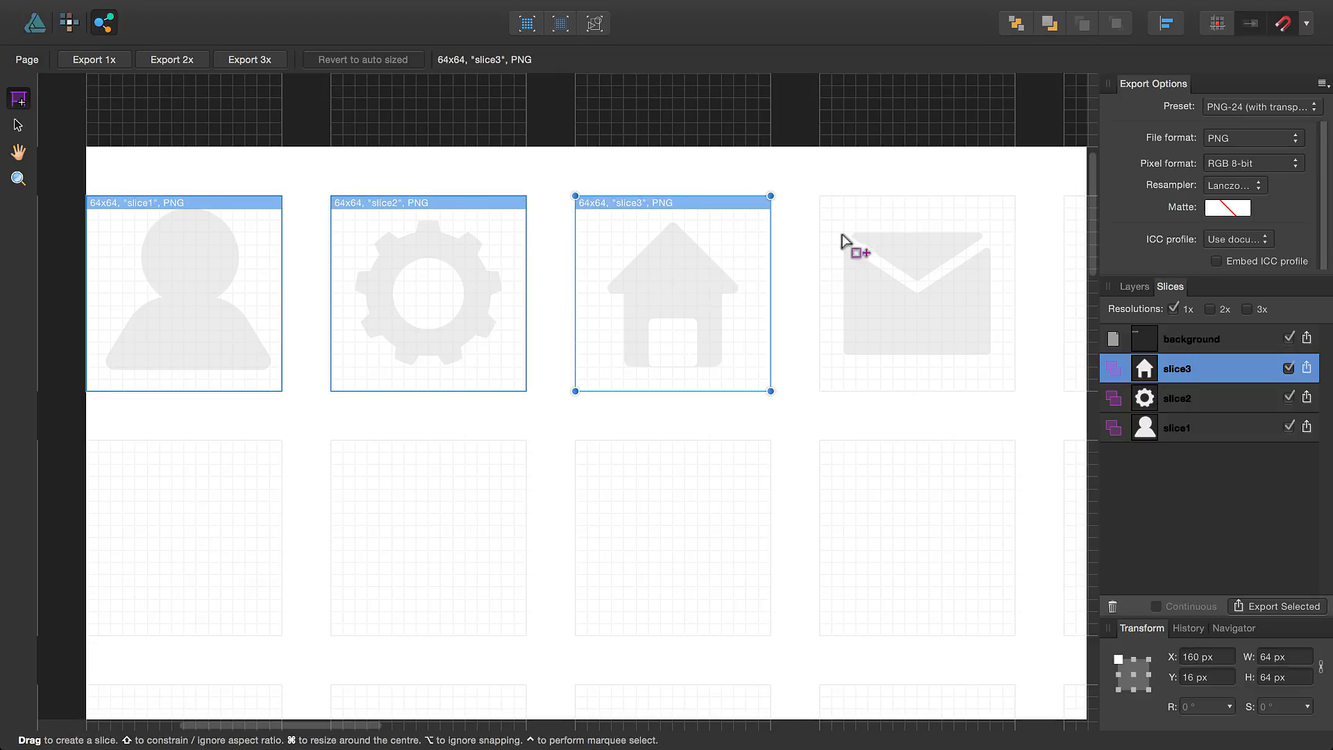
{"action": "left_click_drag", "start_coordinate": [820, 197], "coordinate": [1016, 391]}
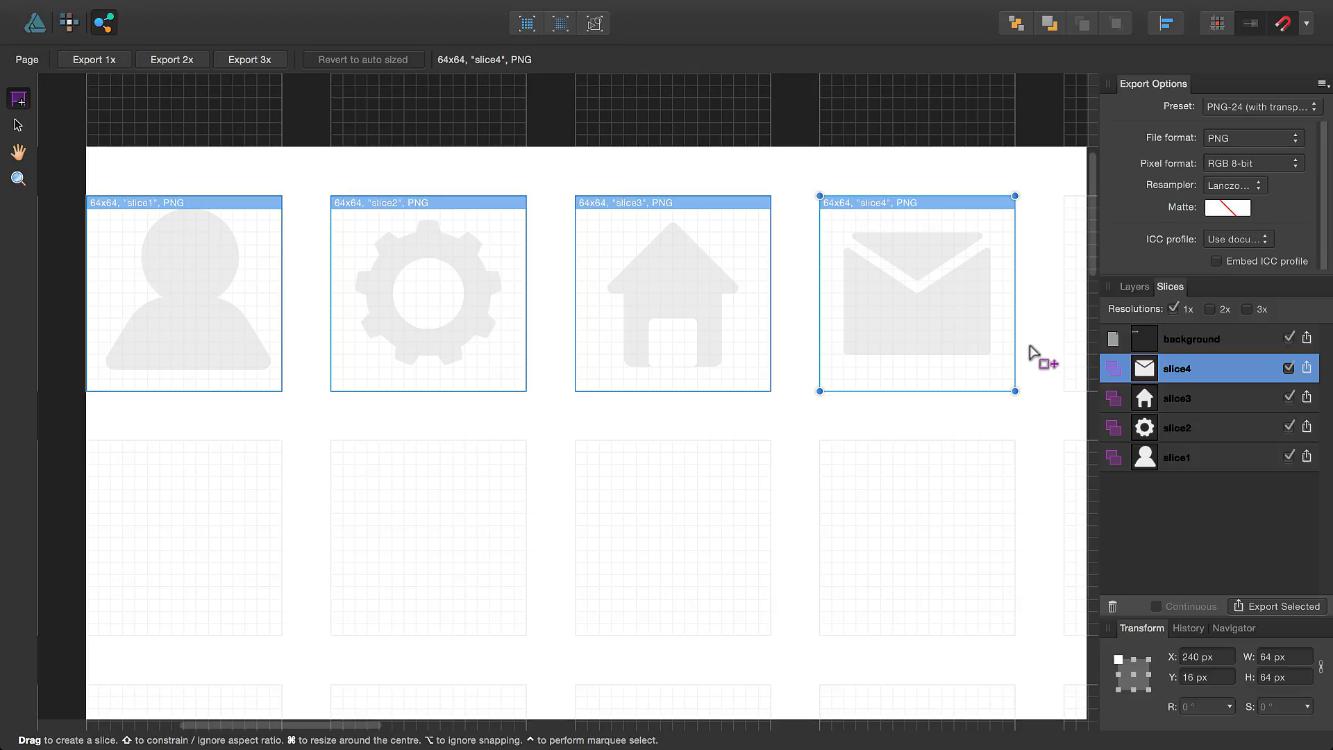
- Rename the person, cog, house and envelope slices as social, settings, home and contact
{"action": "left_click", "coordinate": [1199, 459]}
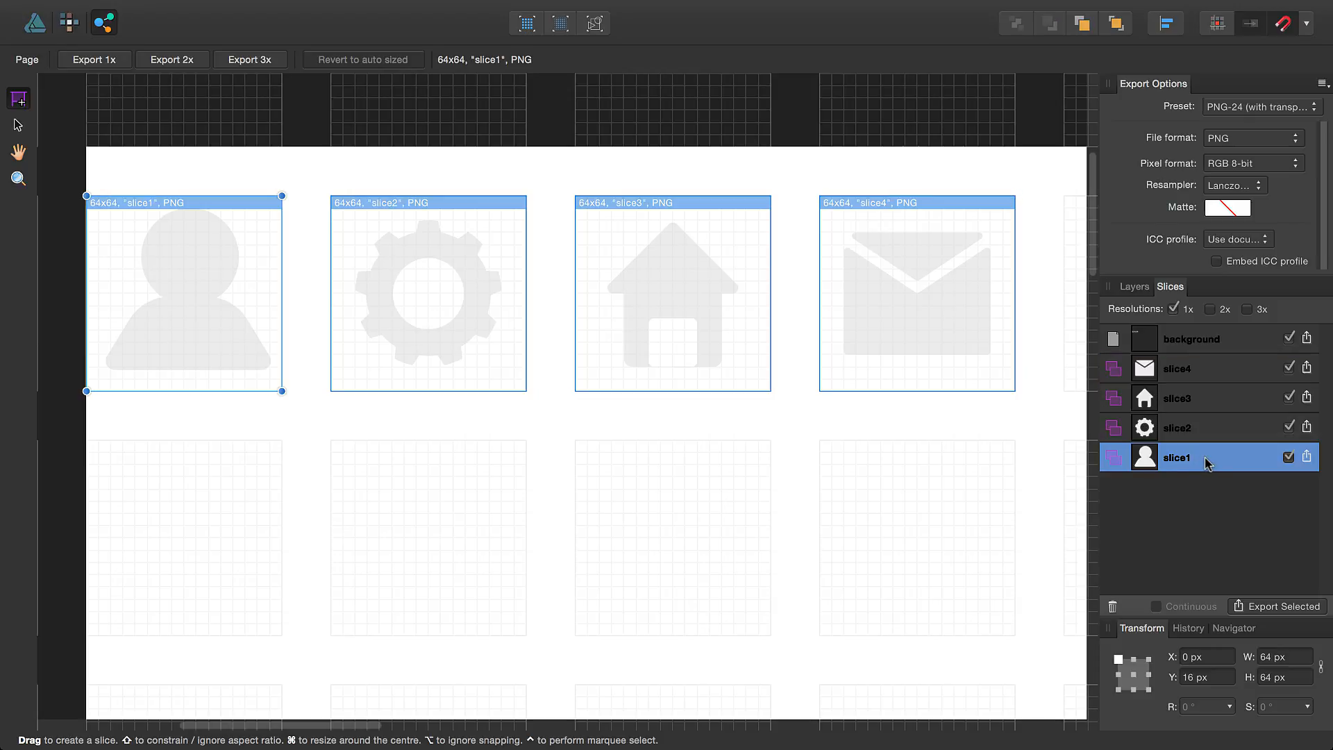
{"action": "left_click", "coordinate": [1199, 460]}
{"action": "key", "text": "super+a"}
{"action": "type", "text": "soci"}
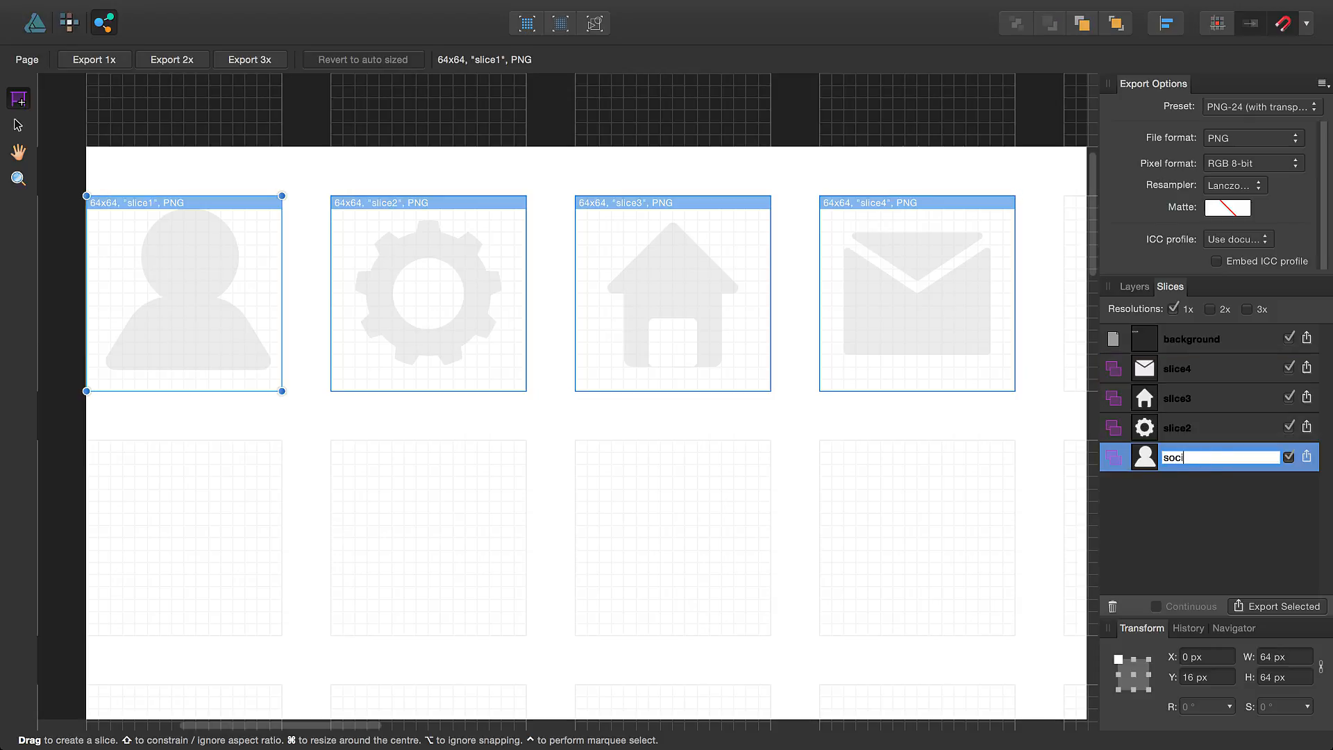
{"action": "key", "text": "Tab"}
{"action": "type", "text": "settings"}
{"action": "key", "text": "Tab"}
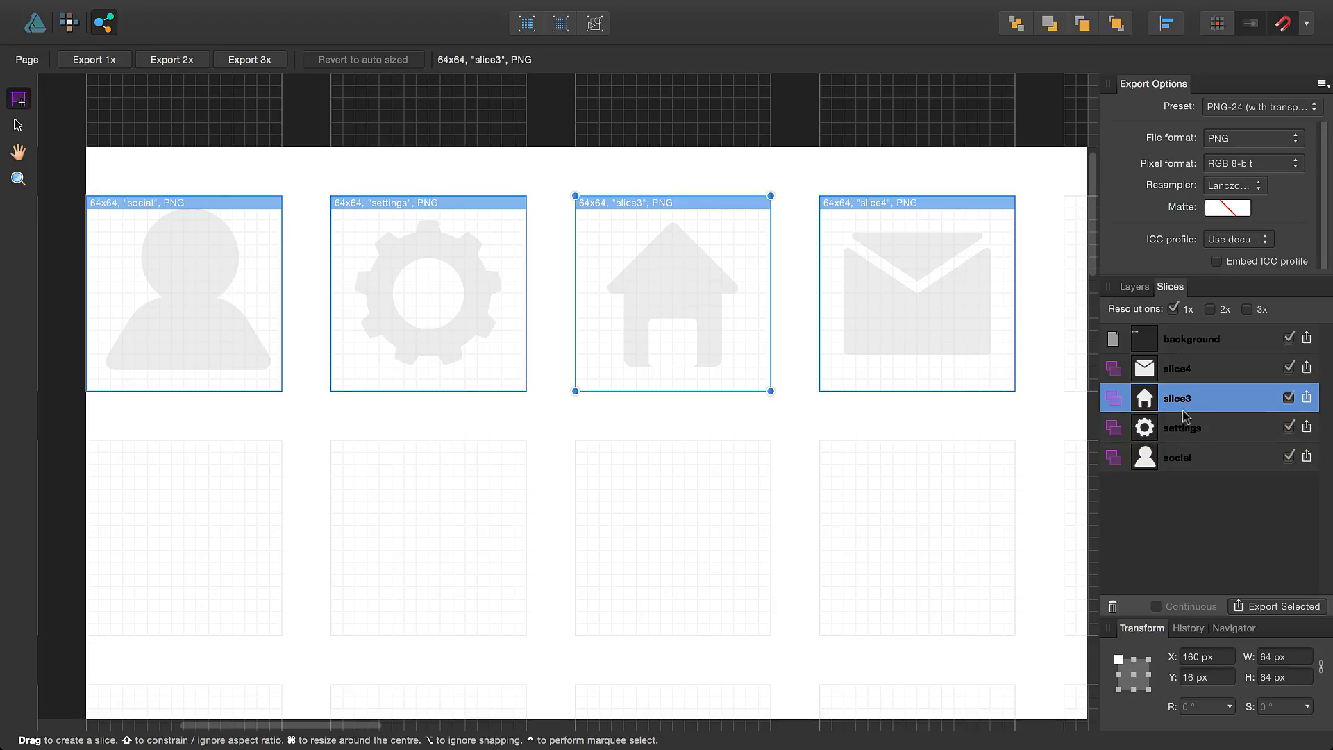
{"action": "type", "text": "home"}
{"action": "key", "text": "Tab"}
{"action": "type", "text": "contact"}
{"action": "key", "text": "Return"}
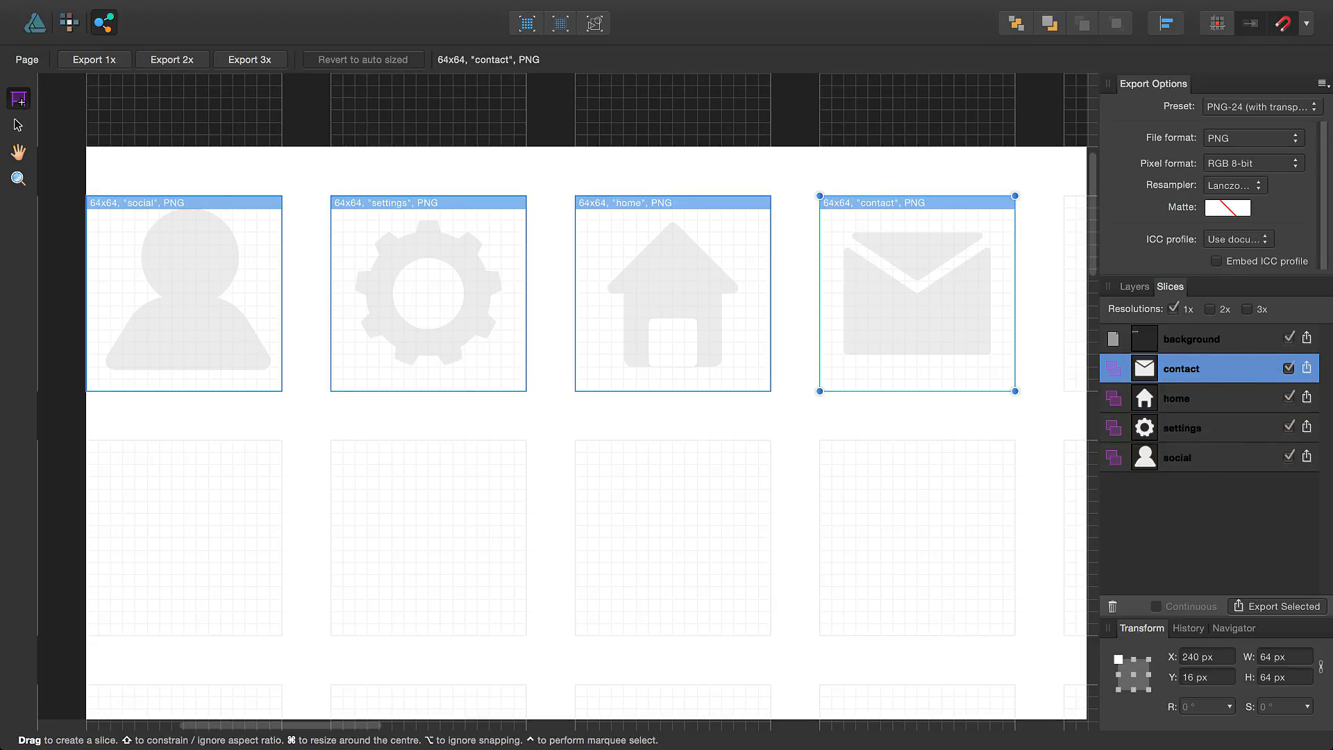
- Exclude the background slice from the export and enable the 2x and 3x resolutions
{"action": "left_click", "coordinate": [1289, 340]}
{"action": "left_click", "coordinate": [1223, 311]}
- Export the included slices into a new folder named icons inside Documents
{"action": "left_click", "coordinate": [1261, 608]}
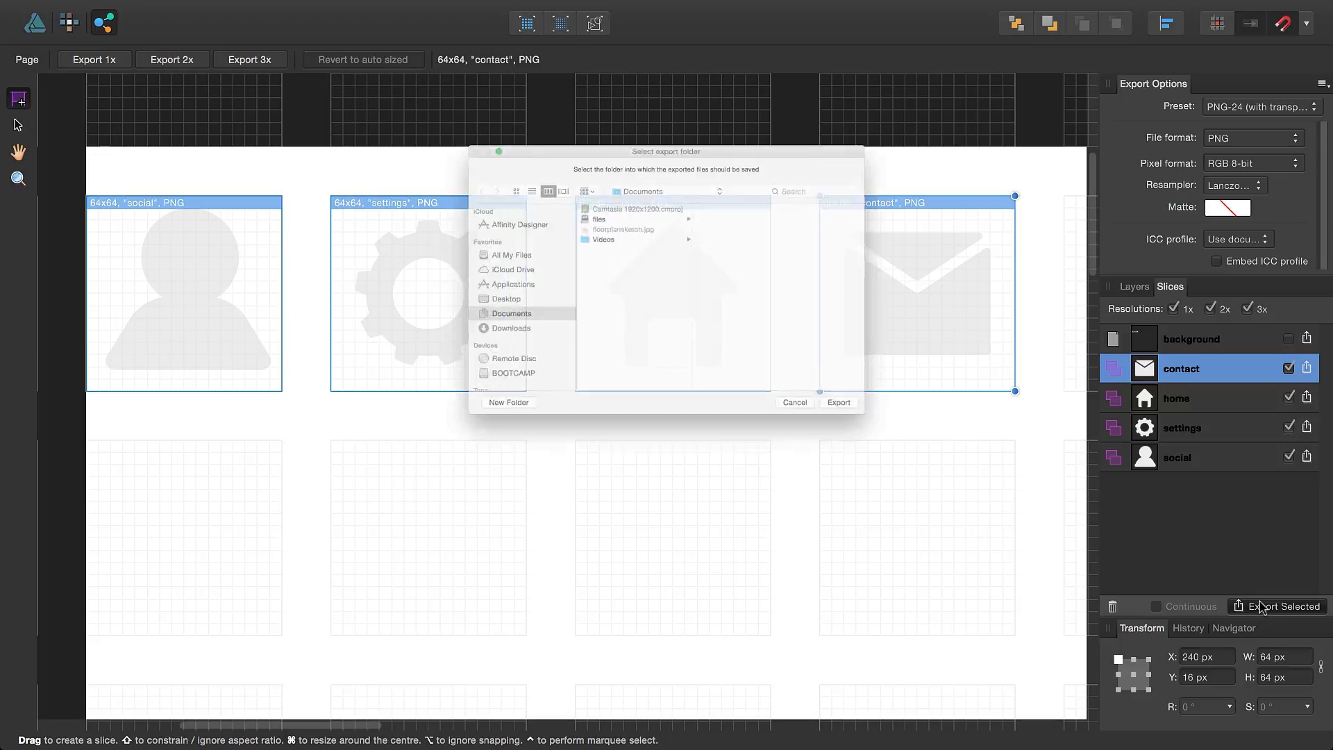
{"action": "left_click", "coordinate": [431, 488]}
{"action": "type", "text": "icons"}
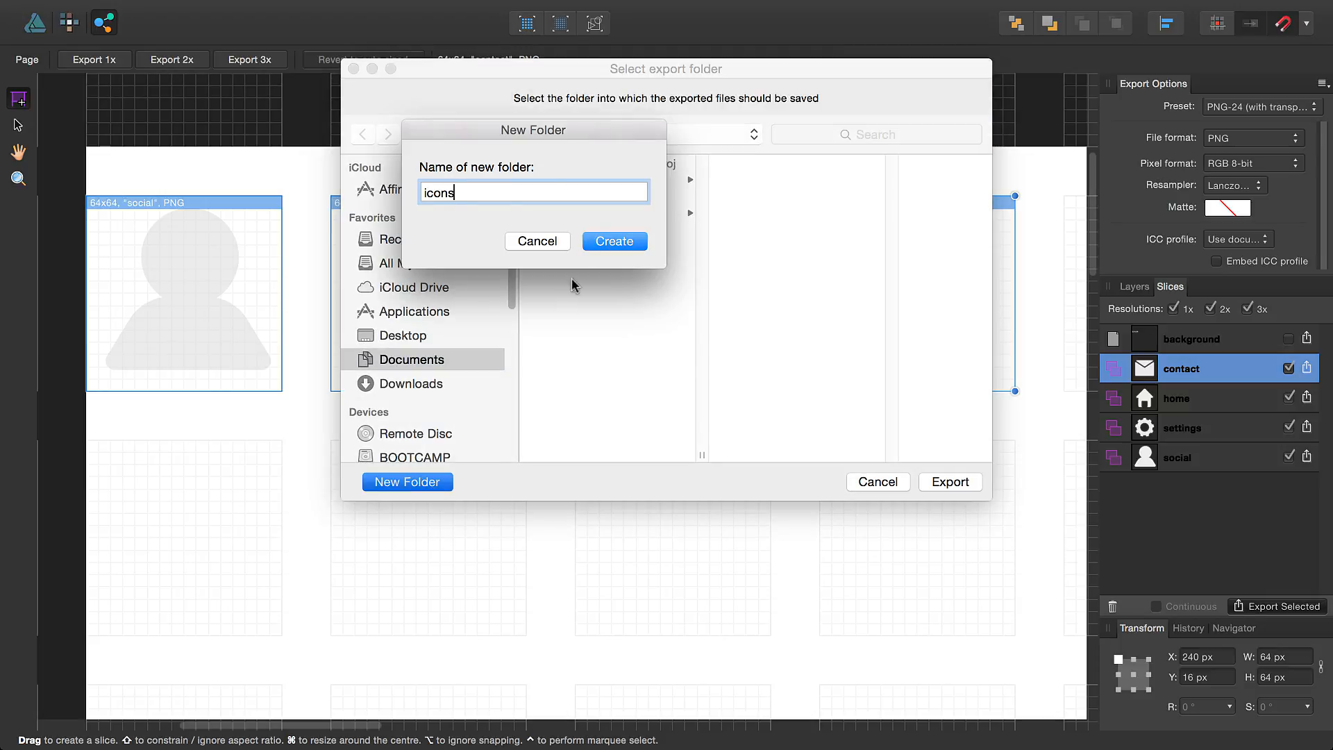
{"action": "key", "text": "Return"}
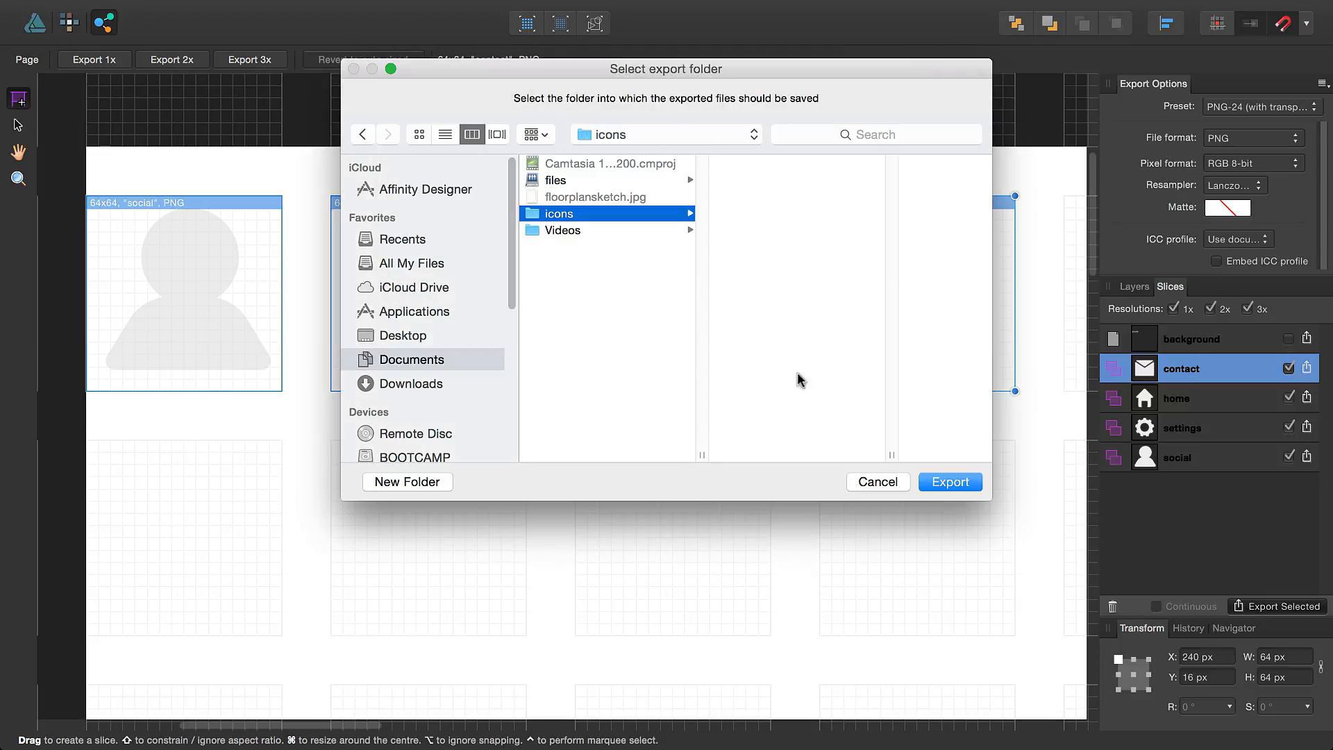
{"action": "left_click", "coordinate": [949, 484]}
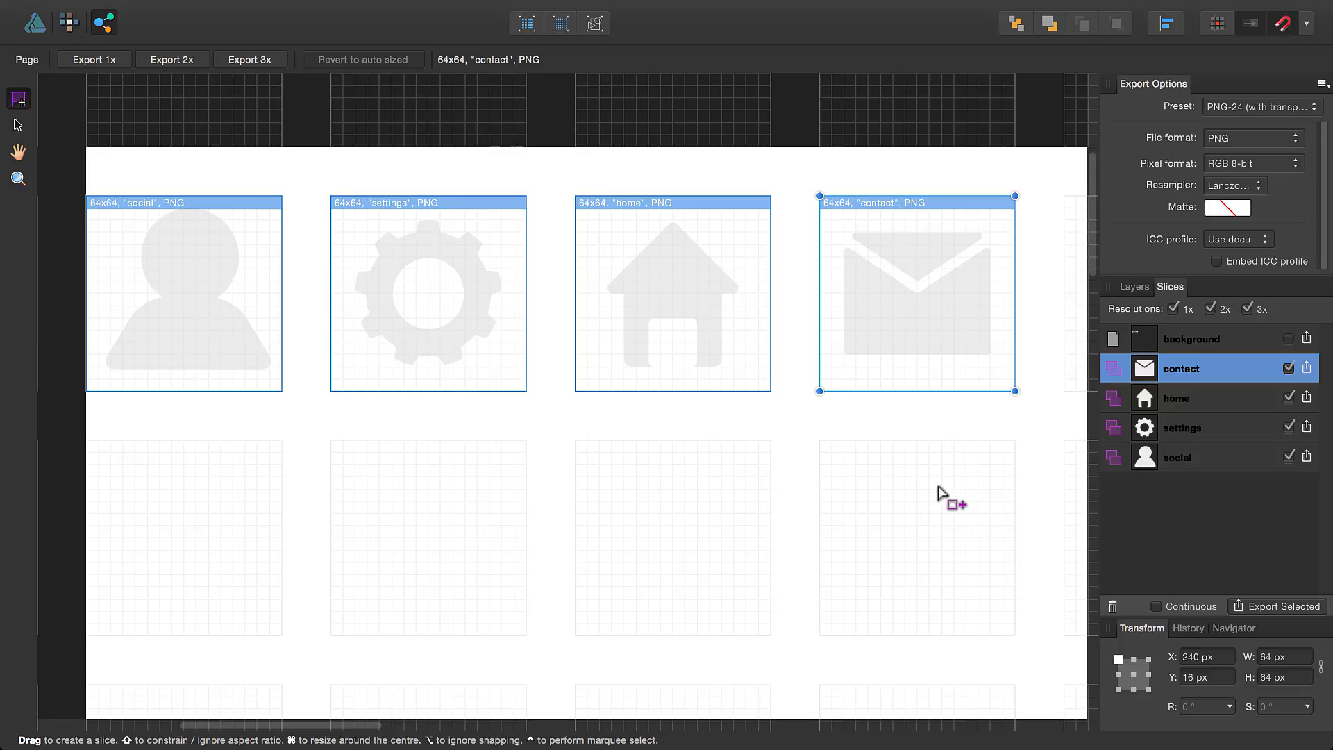